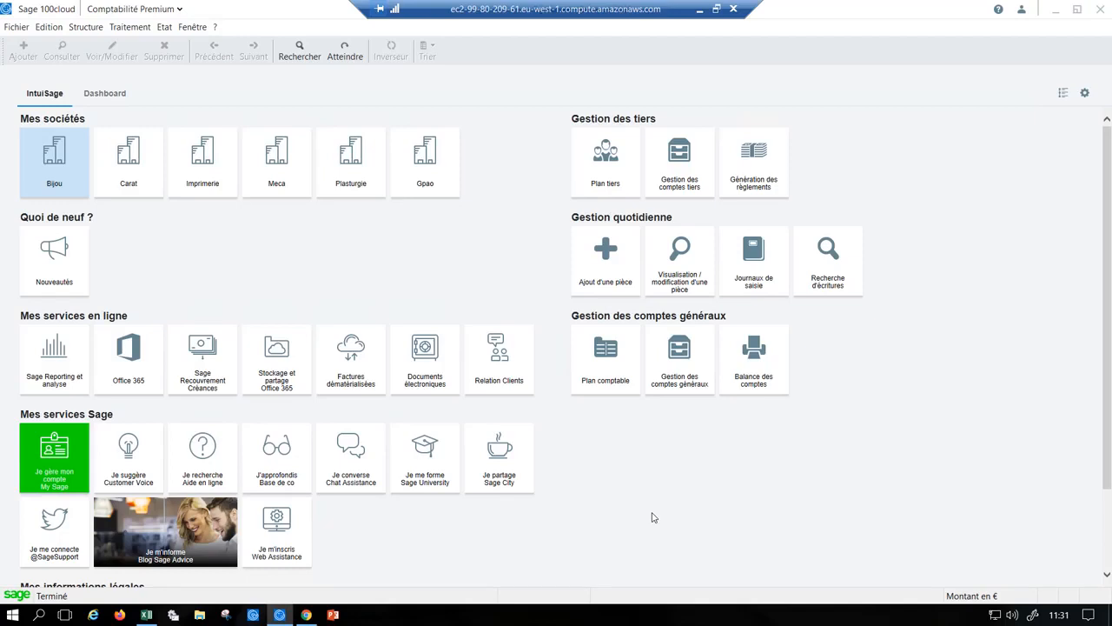
# - Open the February 2020 purchases journal (ACH) from the open journals and widen its window to show all entry columns
pyautogui.click(755, 285)
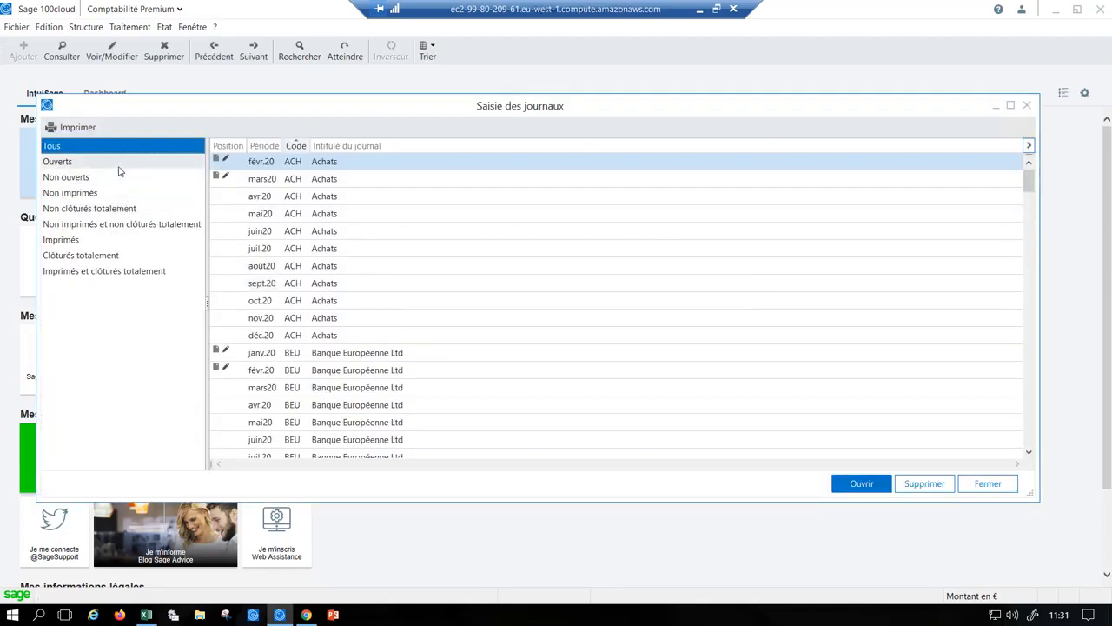
pyautogui.click(121, 163)
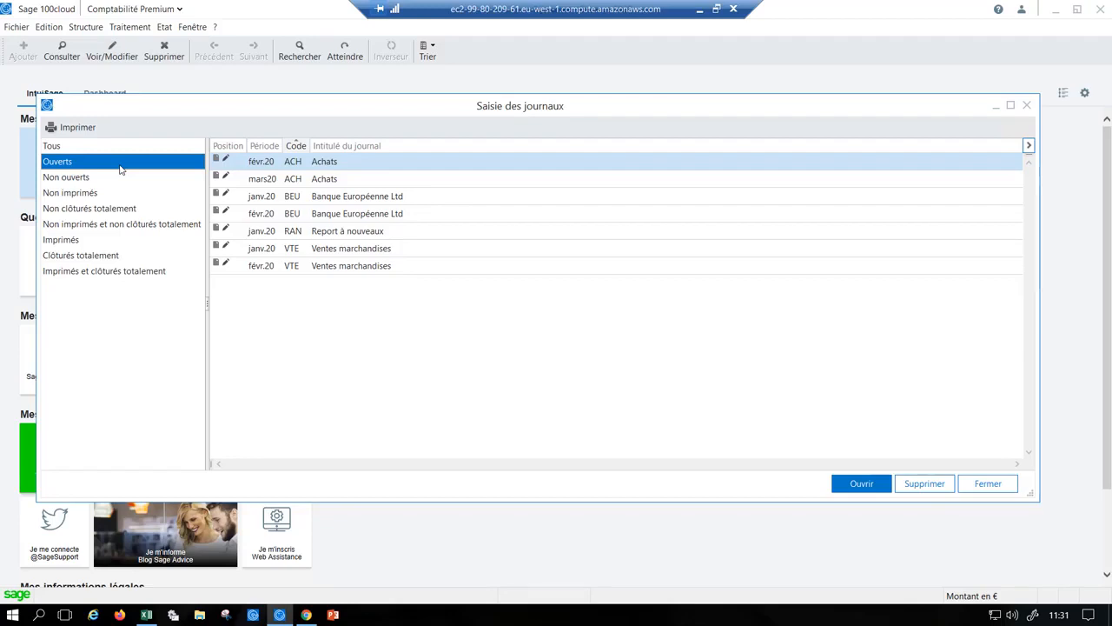
pyautogui.doubleClick(290, 163)
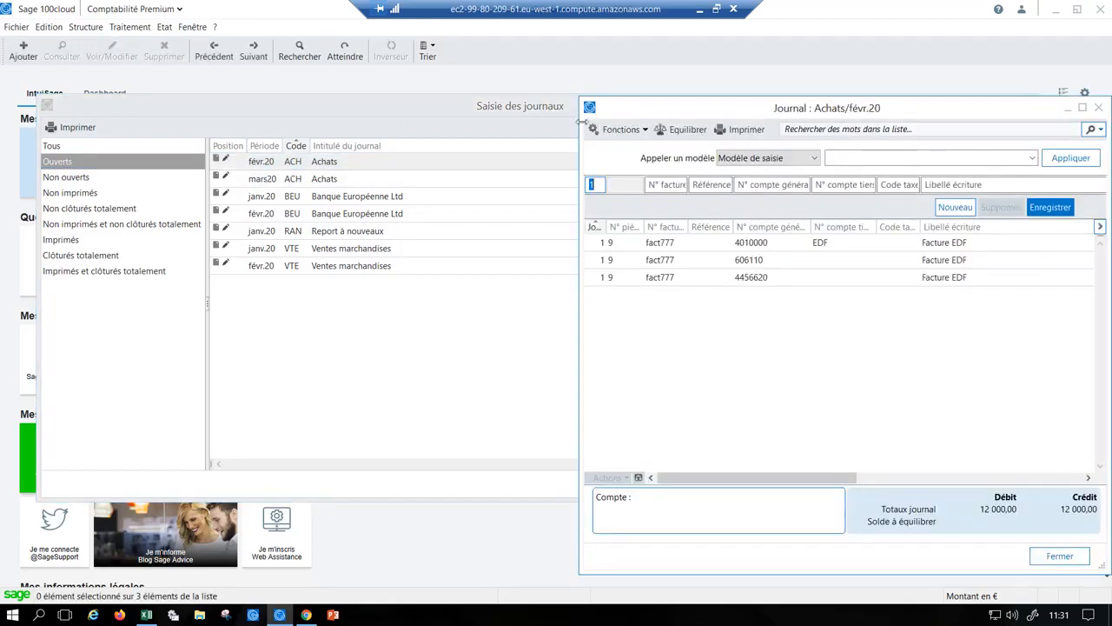
pyautogui.moveTo(580, 121); pyautogui.dragTo(59, 121)
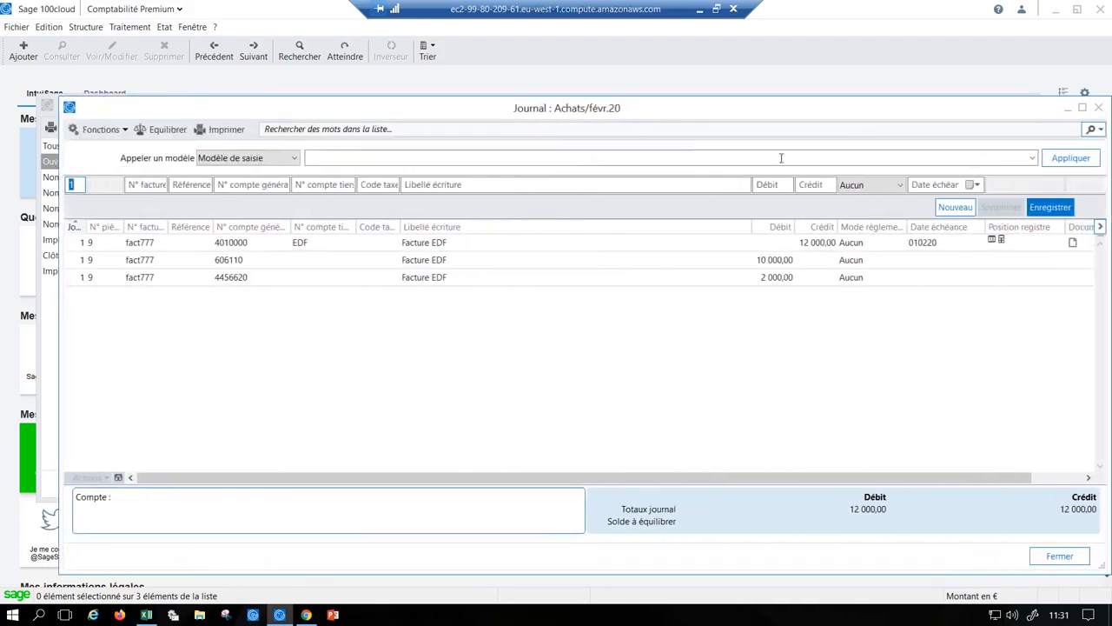
# - Call up the EDF entry model and fill in invoice number fact666 with reference 555
pyautogui.click(1033, 160)
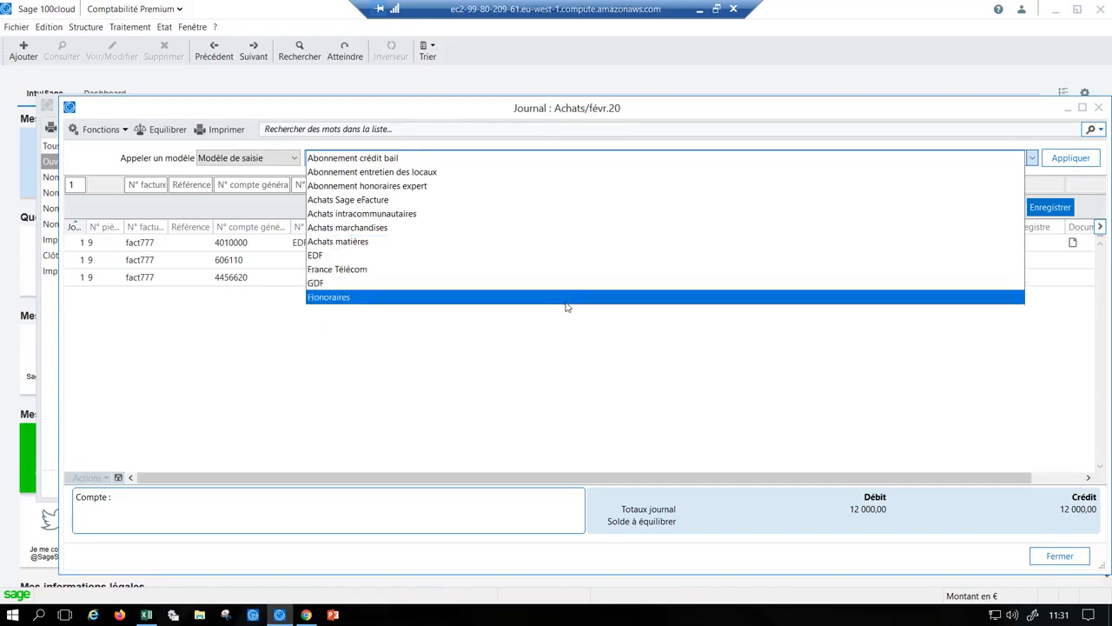
pyautogui.click(496, 259)
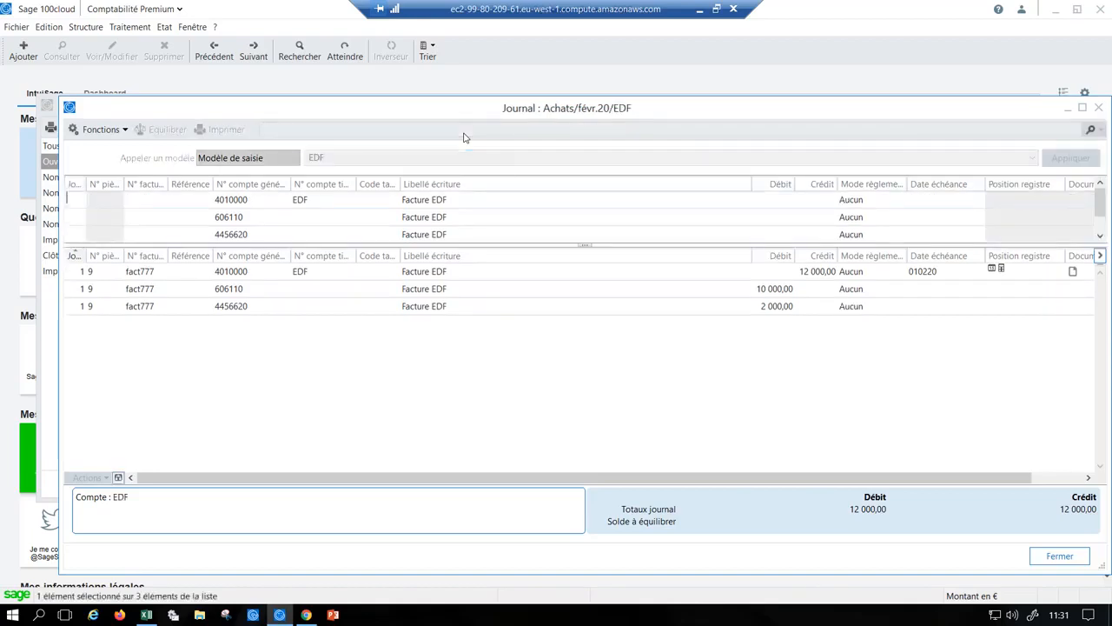
pyautogui.press('Tab')
pyautogui.write('fact666')
pyautogui.press('Tab')
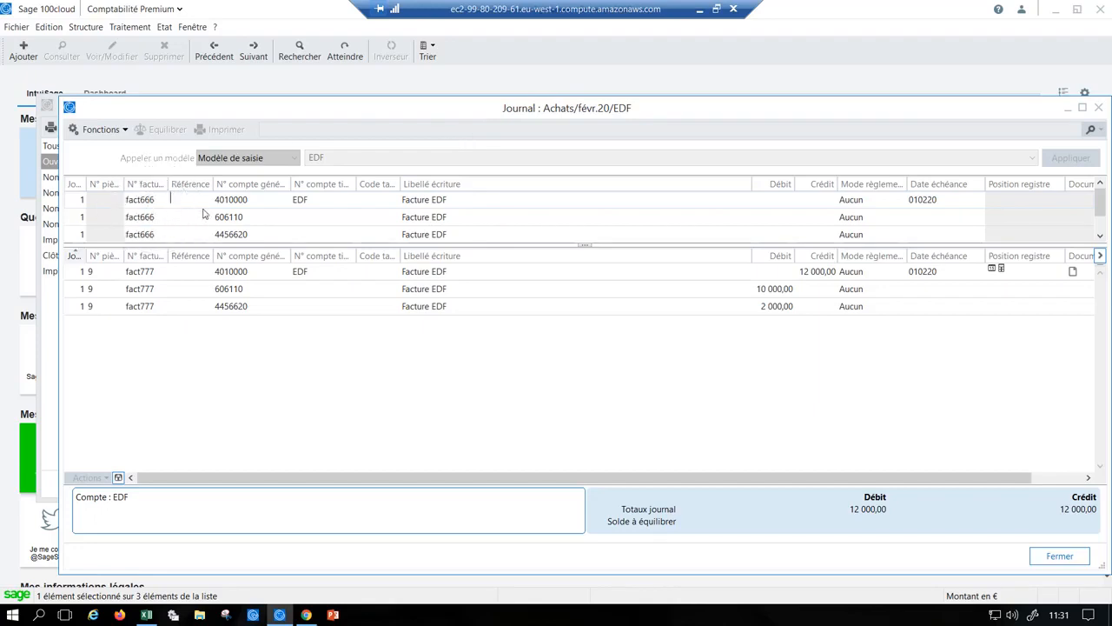
pyautogui.press('Tab')
# - Enter a debit of 10000 on the electricity expense line and record the EDF entry
pyautogui.click(774, 221)
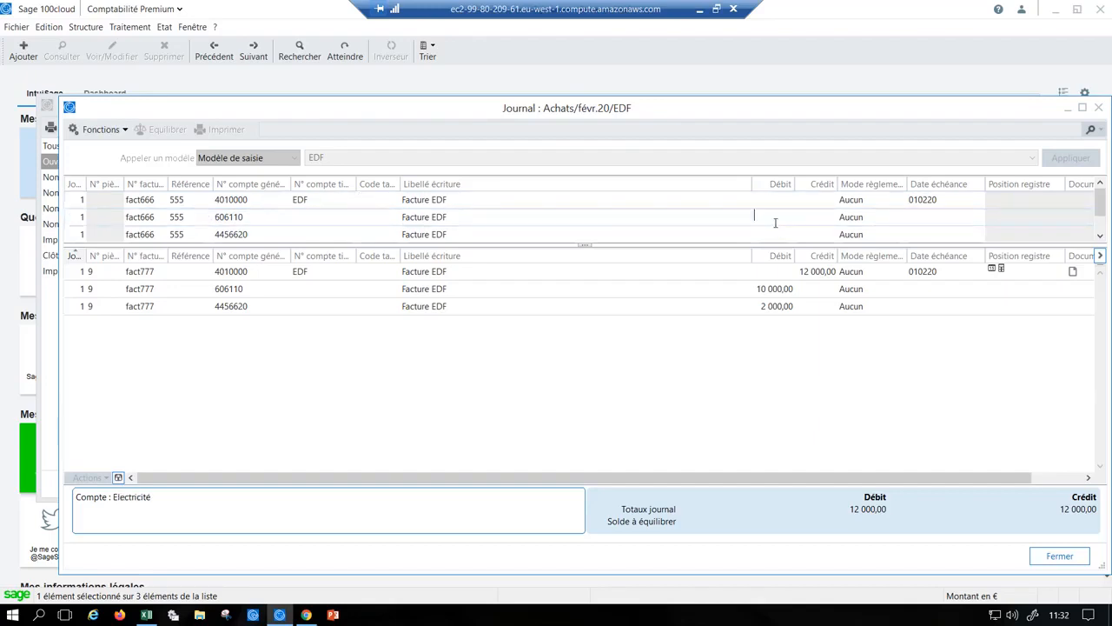
pyautogui.write('10000')
pyautogui.press('Return')
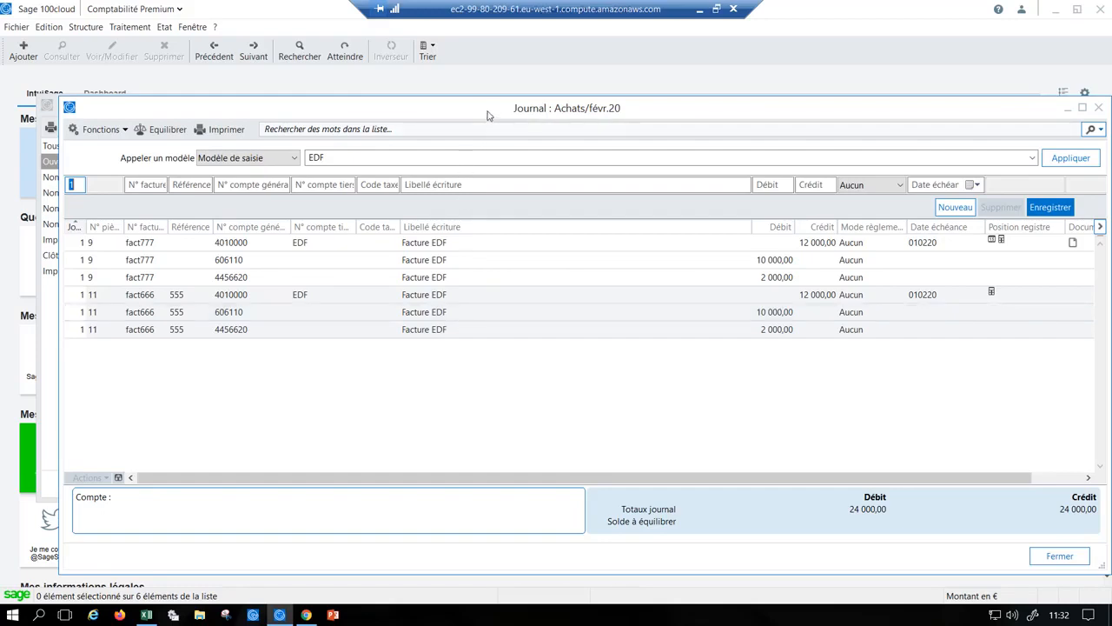
# - Shift the journal window slightly aside and choose the Achats matières entry model
pyautogui.moveTo(490, 113); pyautogui.dragTo(473, 114)
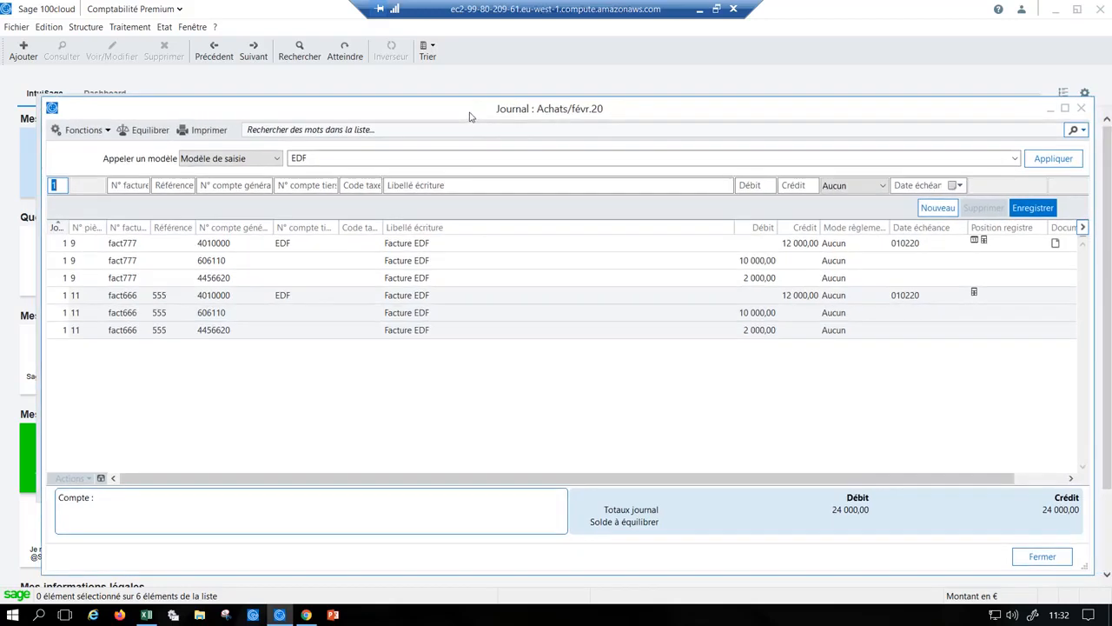
pyautogui.click(1013, 158)
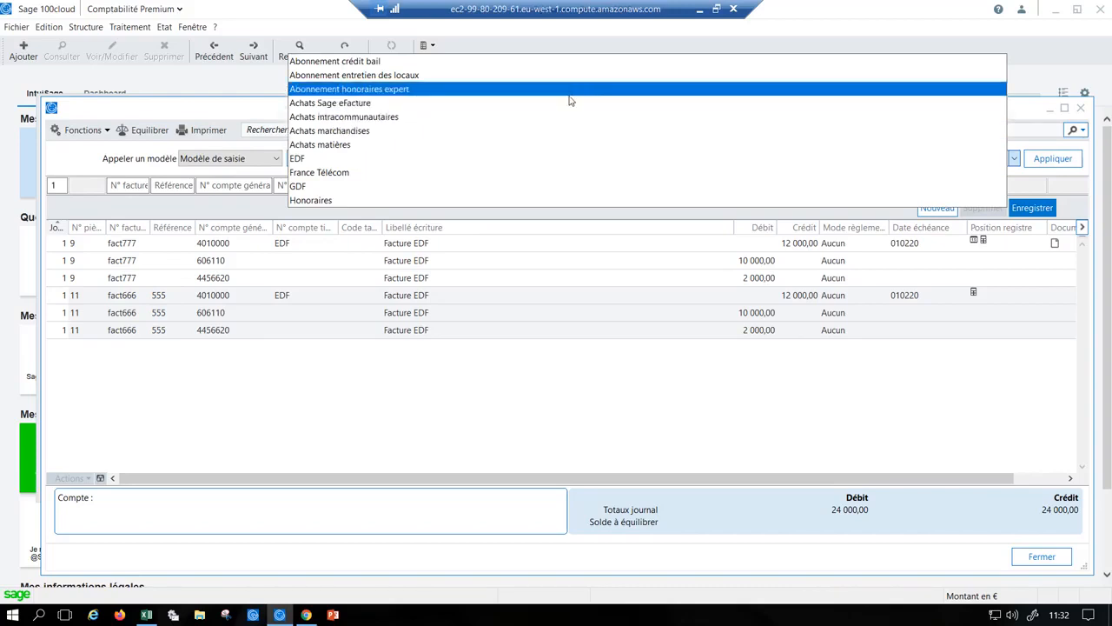
pyautogui.click(321, 145)
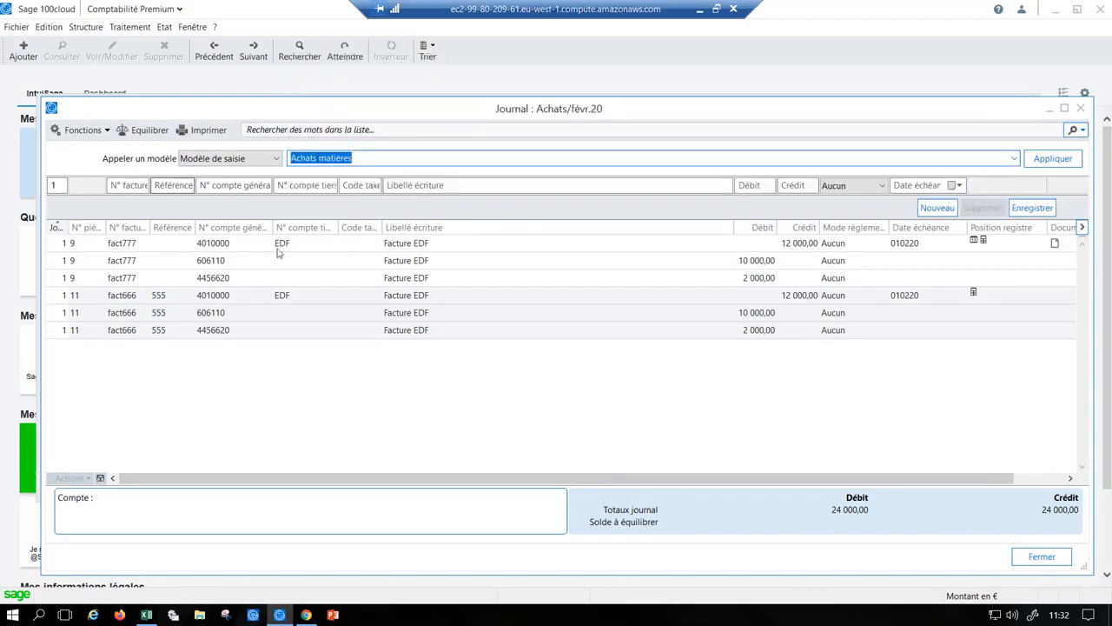
# - Select the fact666 supplier line and narrow the Libellé écriture column until the Documents rattachés column fits
pyautogui.click(365, 299)
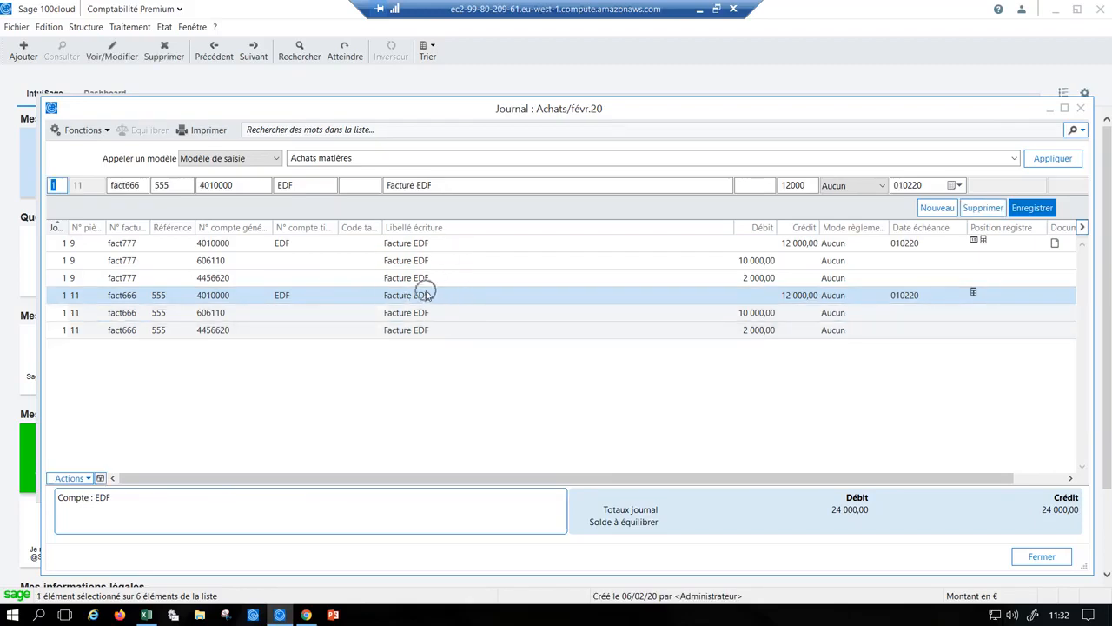
pyautogui.moveTo(684, 228); pyautogui.dragTo(687, 228)
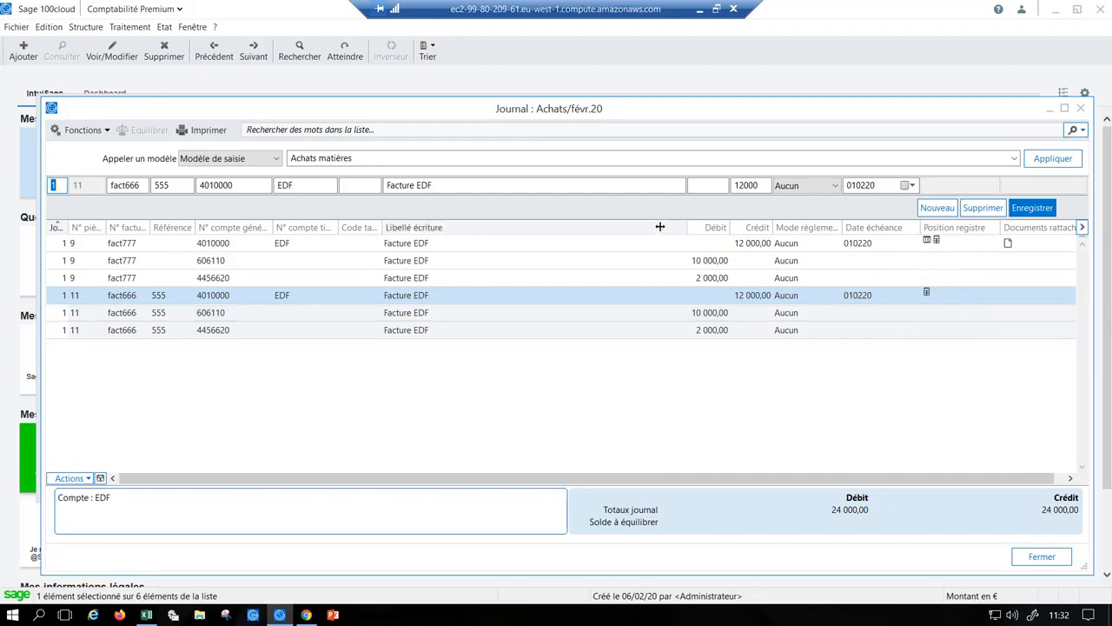
pyautogui.moveTo(660, 227); pyautogui.dragTo(649, 227)
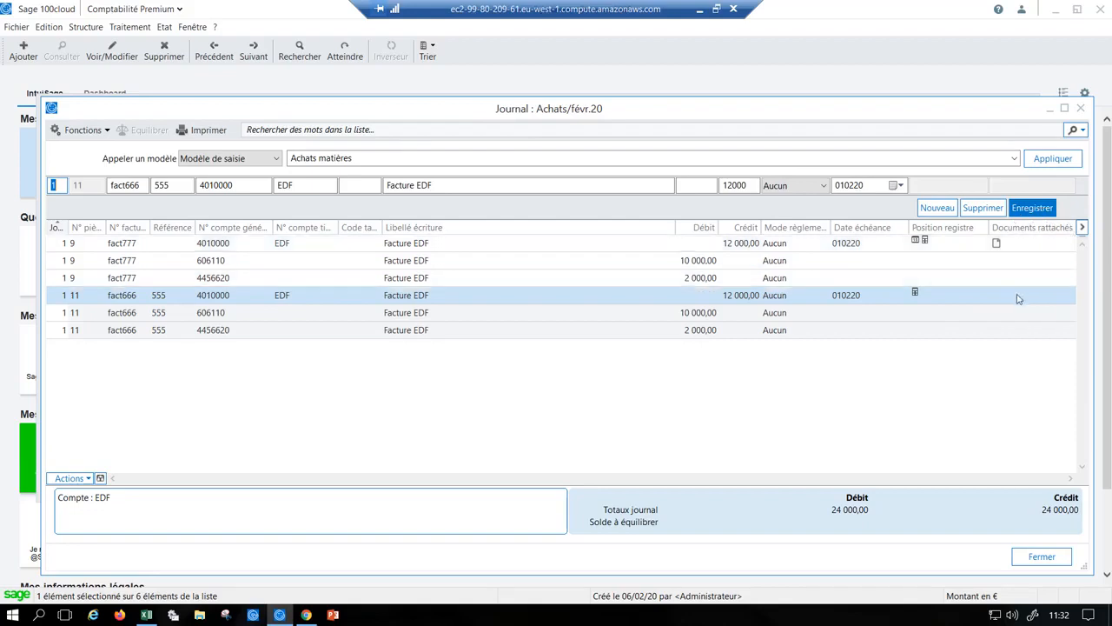
# - Attach Facture_BILLO_FFA00025_20200206.pdf from the computer's Desktop to the selected accounting entry, piece 11
pyautogui.click(87, 479)
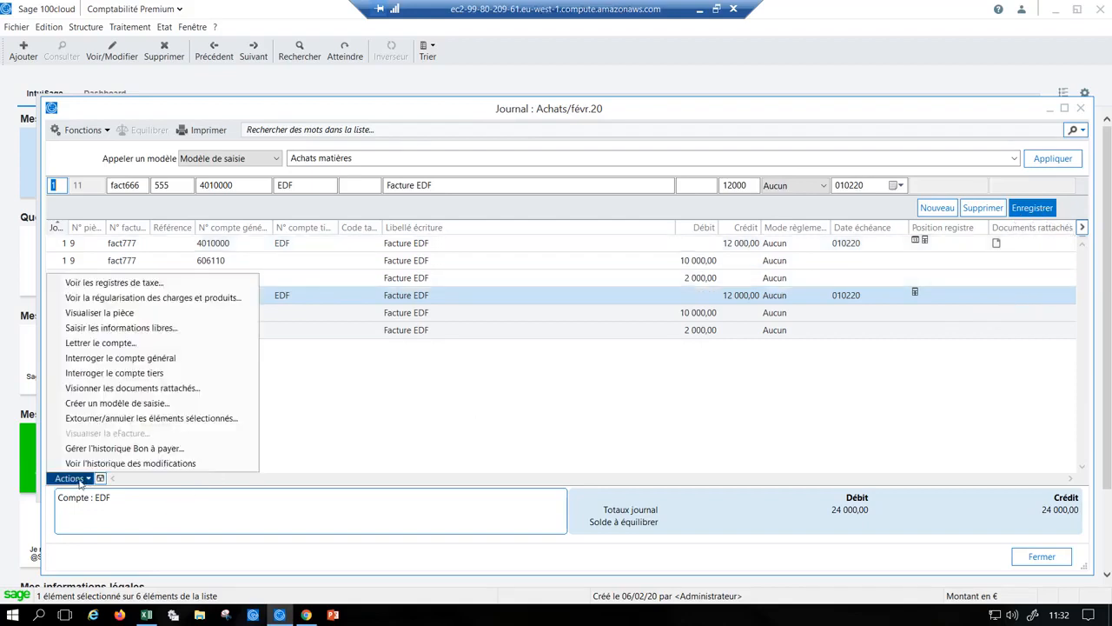
pyautogui.click(103, 387)
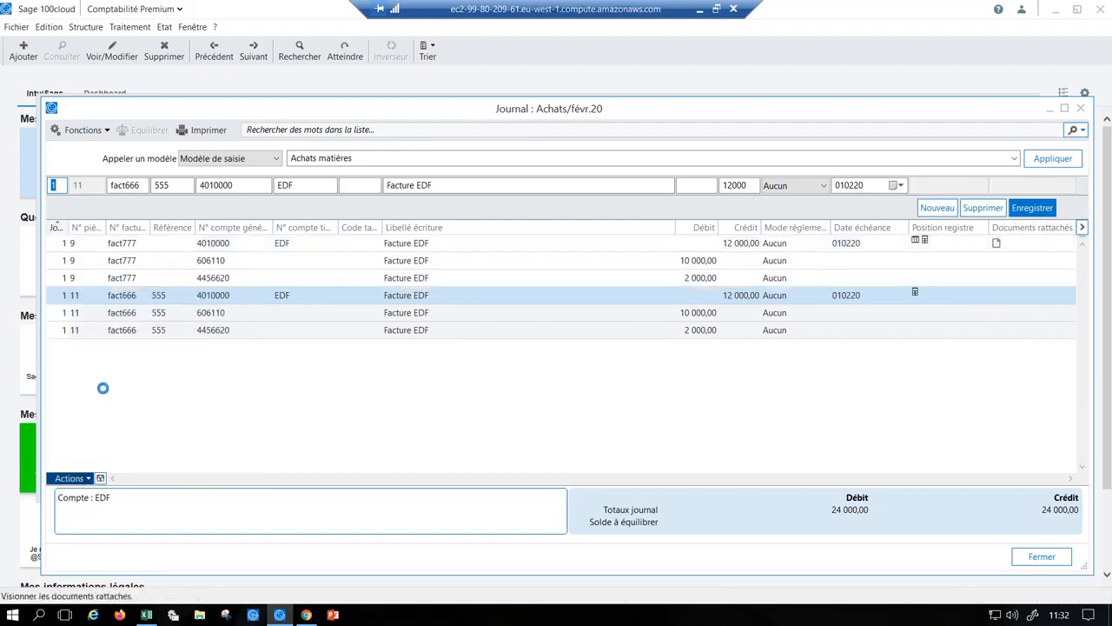
pyautogui.click(753, 240)
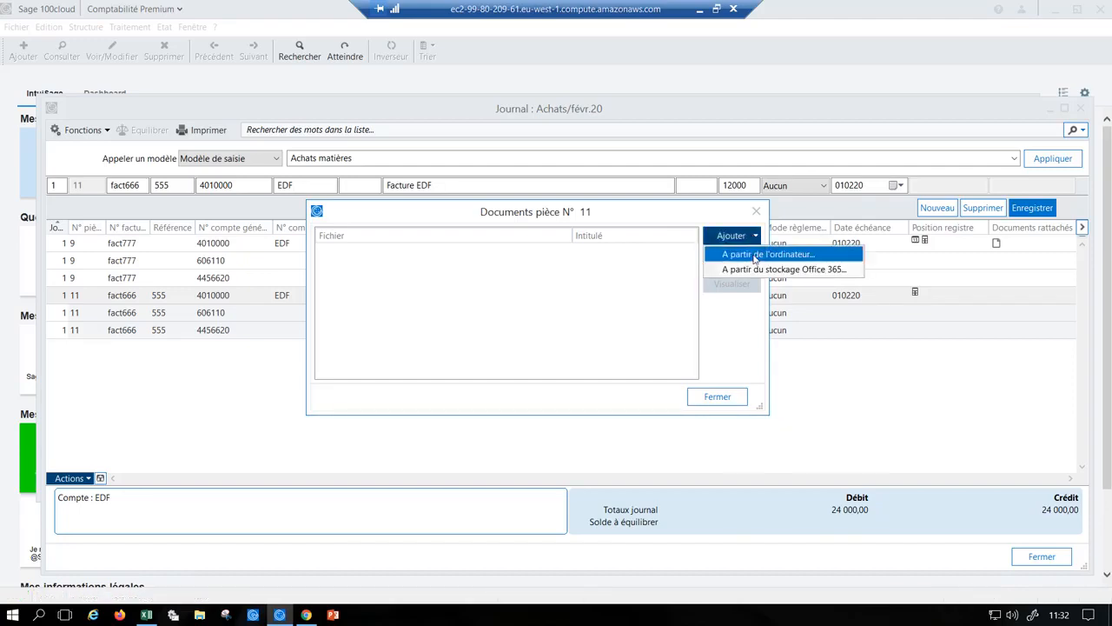
pyautogui.click(754, 258)
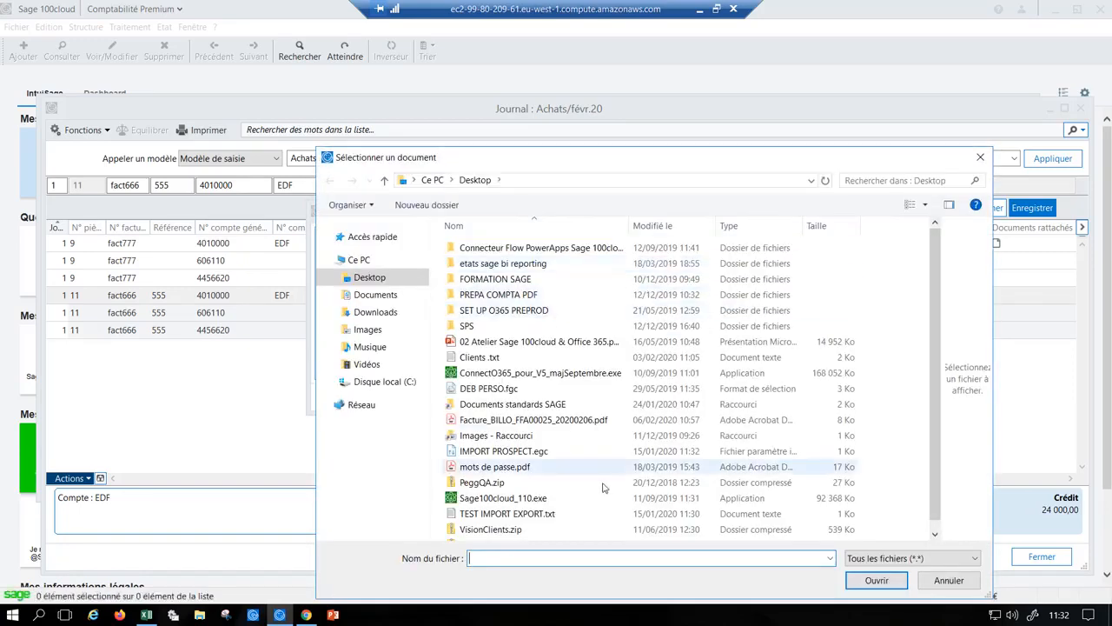
pyautogui.scroll(-1, 583, 483)
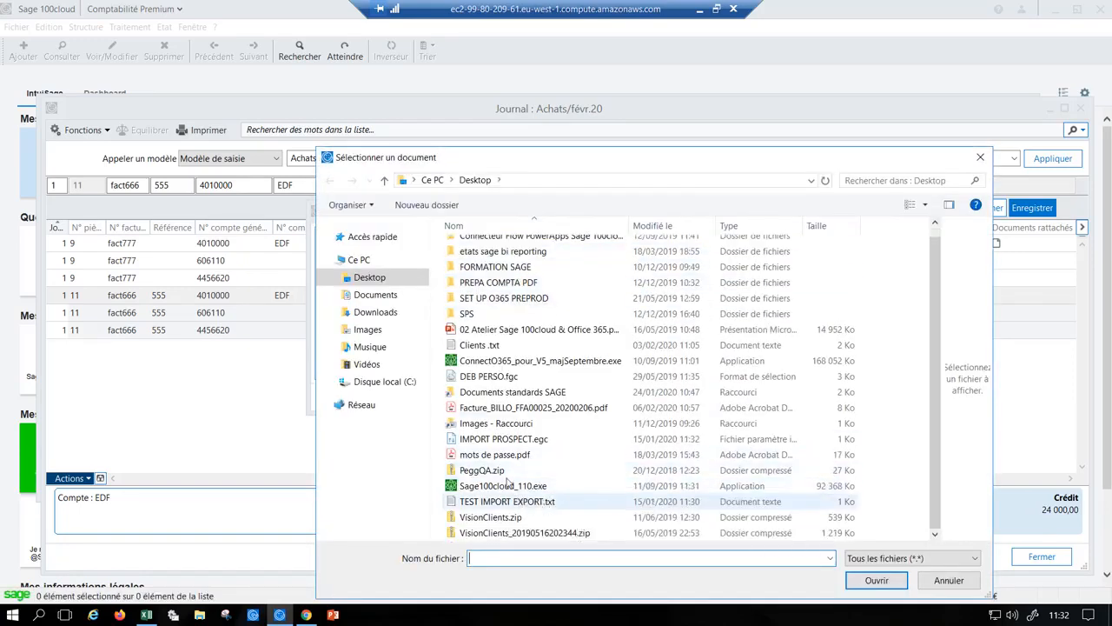
pyautogui.doubleClick(560, 408)
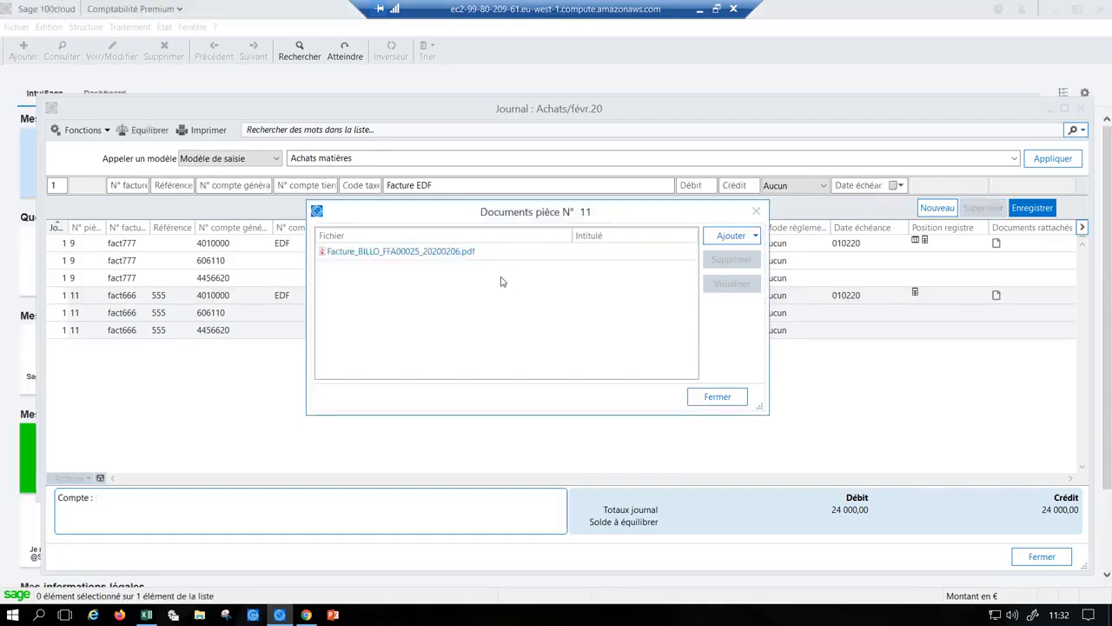
# - Open the attached invoice PDF in the browser and look through its content
pyautogui.click(408, 252)
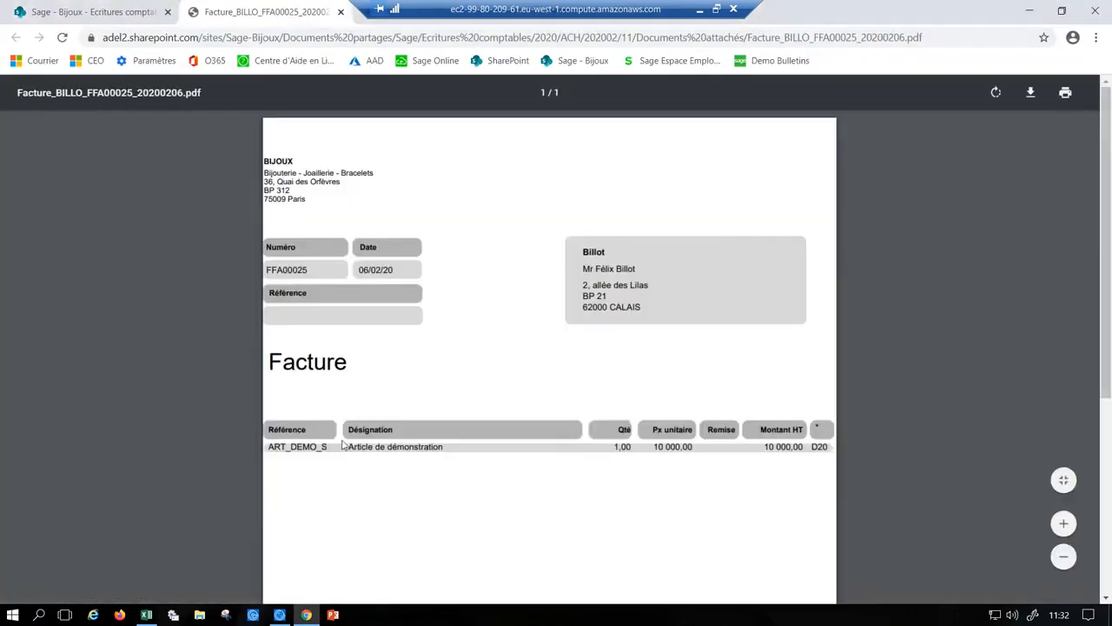
pyautogui.scroll(-5, 687, 388)
pyautogui.scroll(5, 680, 392)
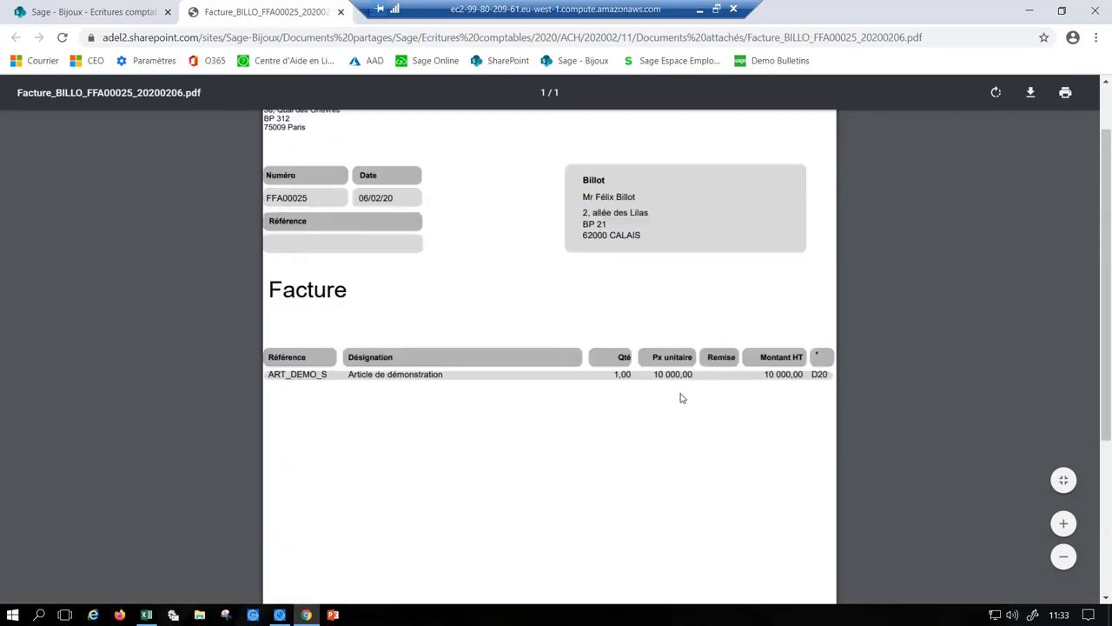
# - Shorten the PDF's SharePoint address to end at the Ecritures comptables folder and load that folder
pyautogui.click(628, 37)
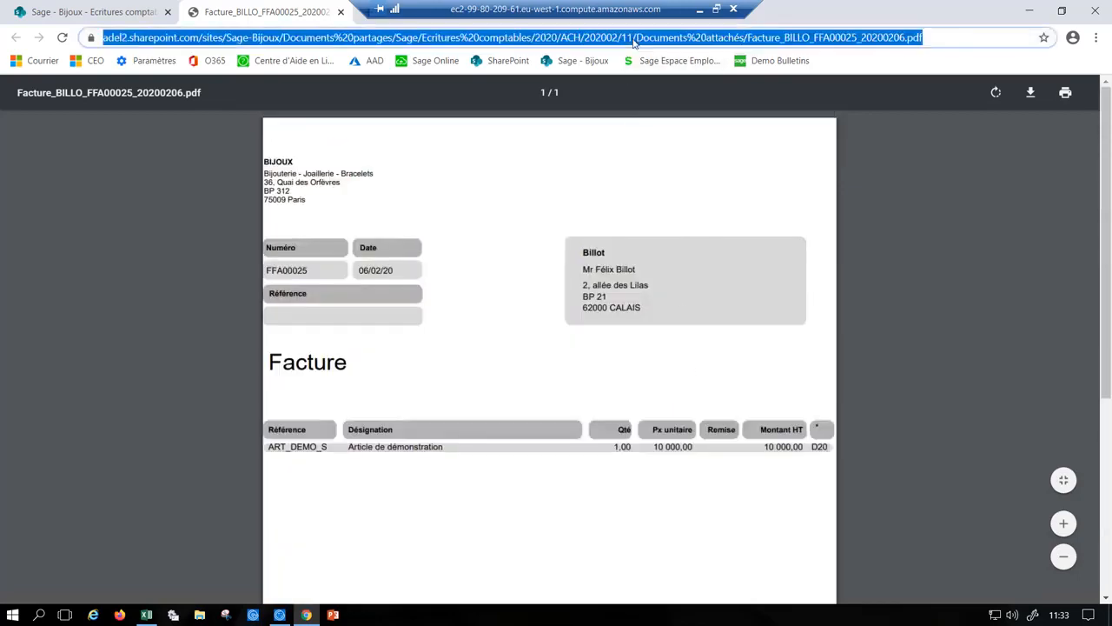
pyautogui.click(625, 40)
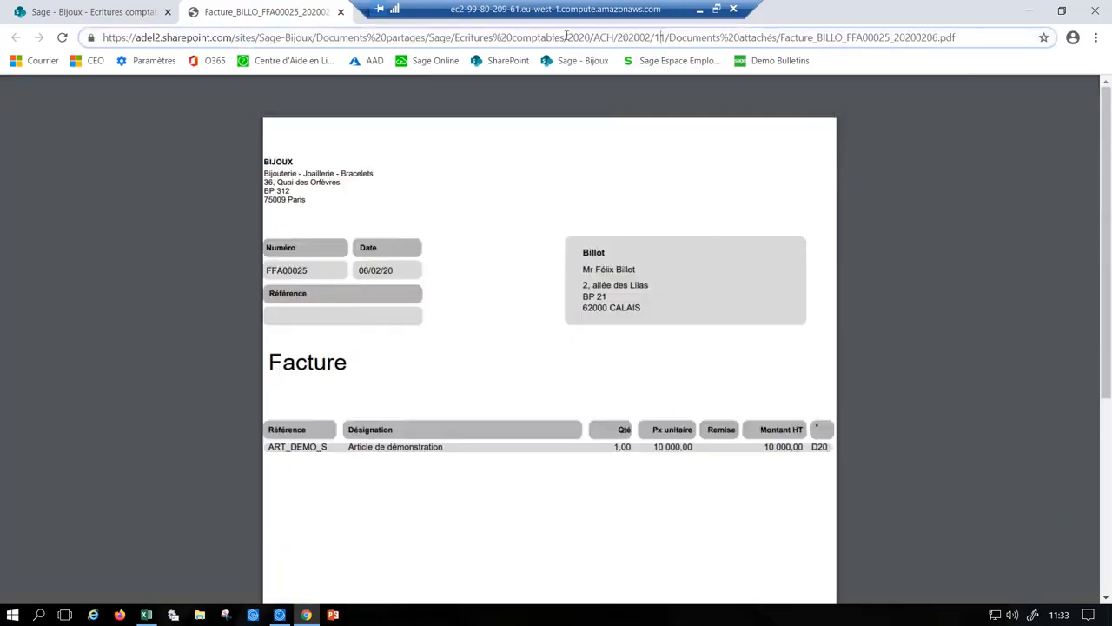
pyautogui.moveTo(627, 38); pyautogui.dragTo(1024, 37)
pyautogui.press('BackSpace')
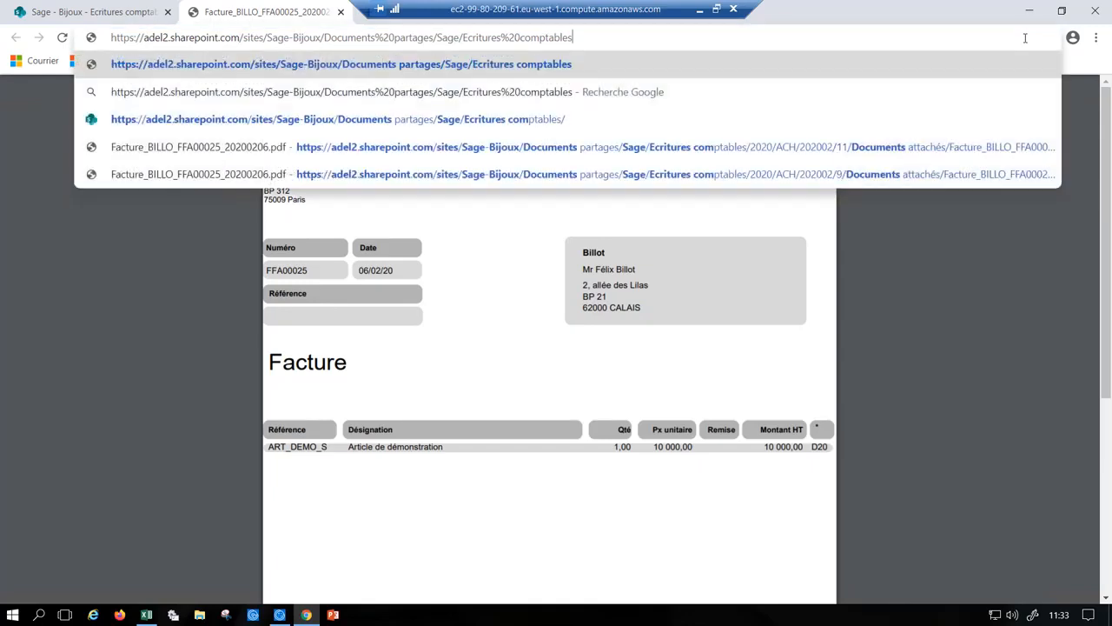
pyautogui.press('Return')
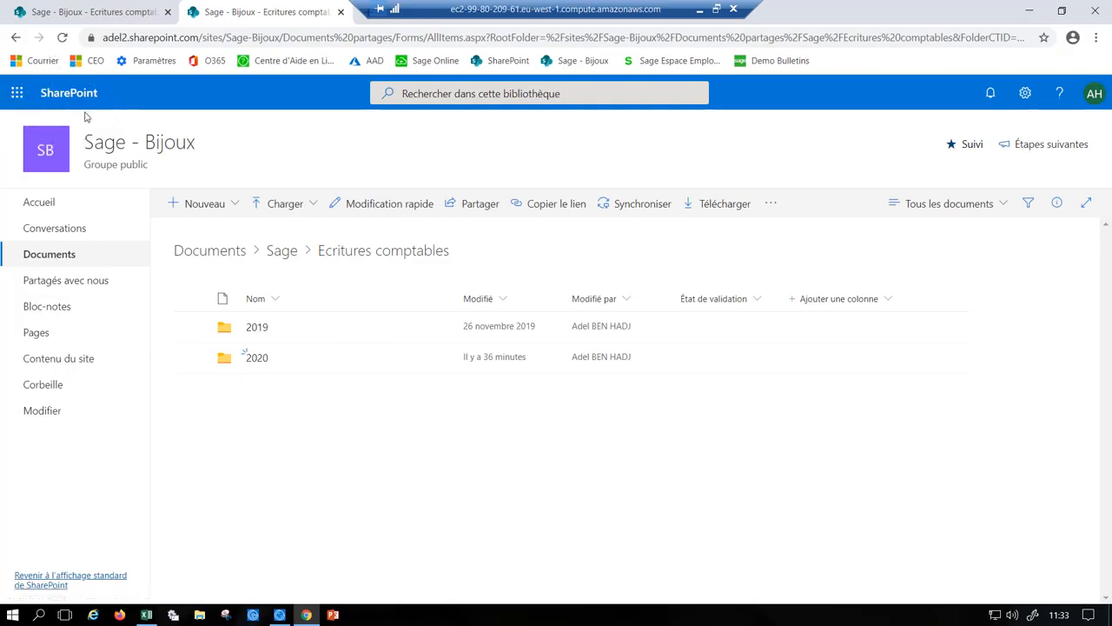
pyautogui.click(222, 255)
pyautogui.click(219, 256)
pyautogui.click(280, 254)
pyautogui.press('ctrl')
pyautogui.press('ctrl')
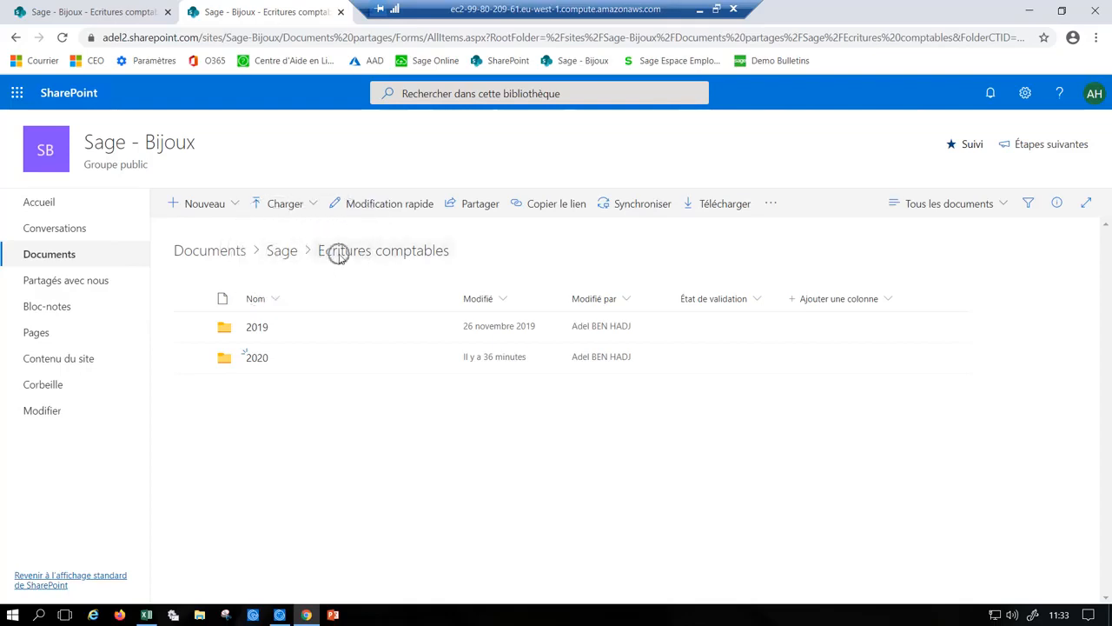
# - Browse through folders 2020, ACH, 202002, 11 and Documents attachés to view the stored invoice file
pyautogui.click(258, 360)
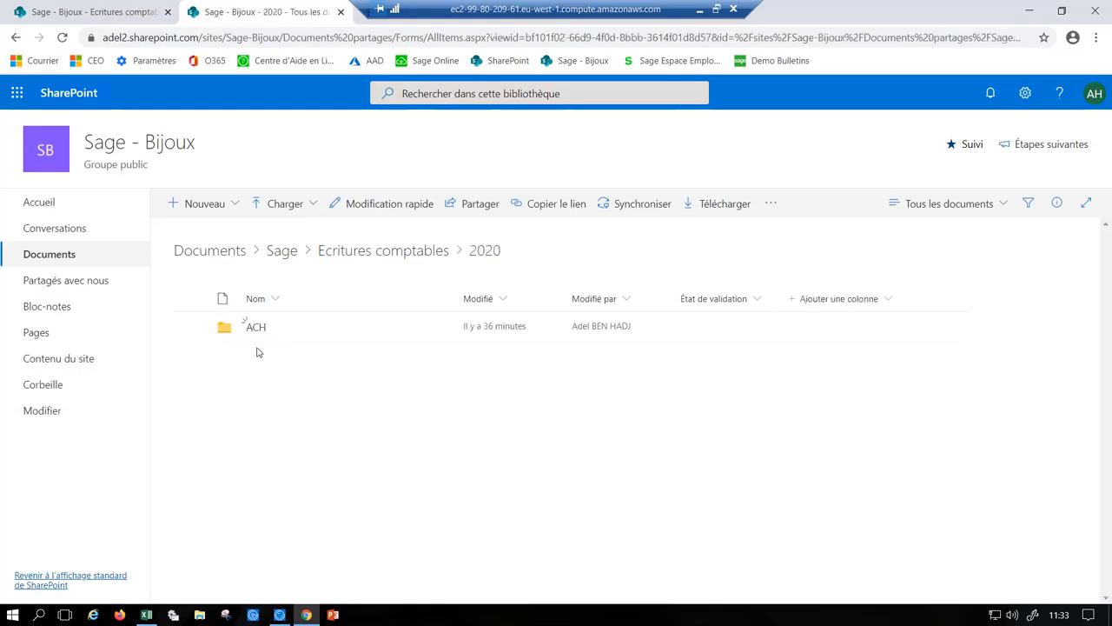
pyautogui.click(255, 328)
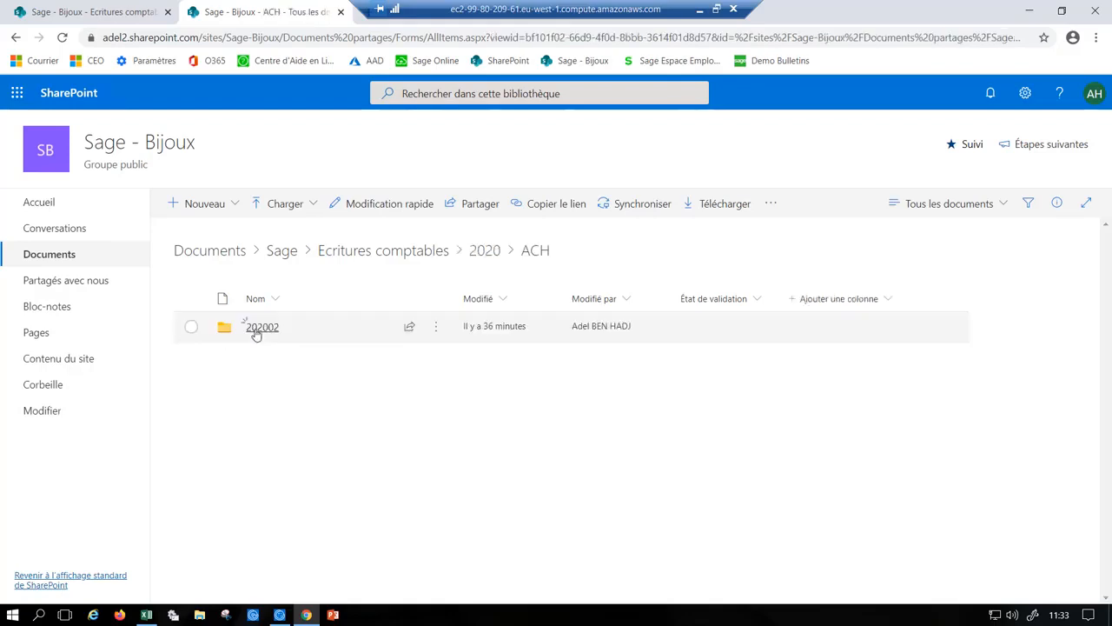
pyautogui.click(253, 330)
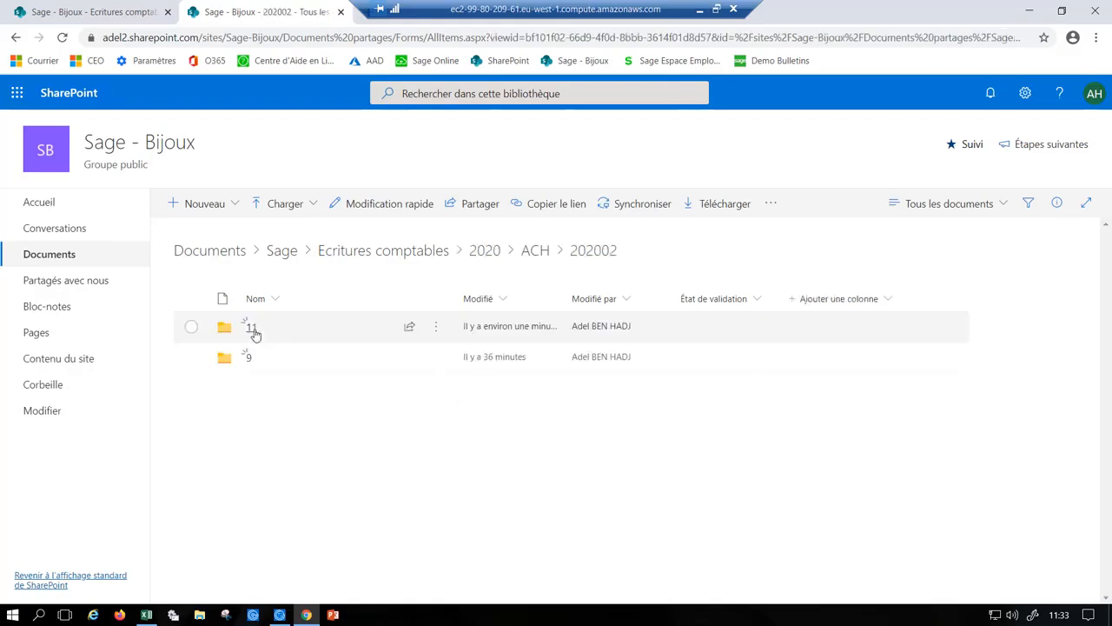
pyautogui.click(252, 328)
pyautogui.click(254, 330)
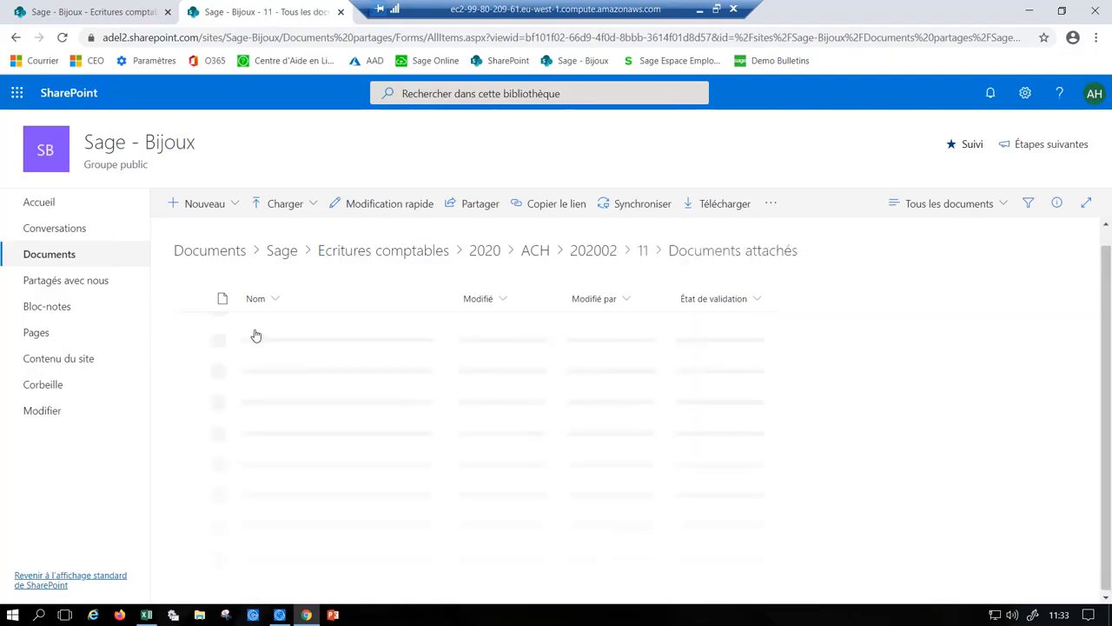
pyautogui.moveTo(264, 337)
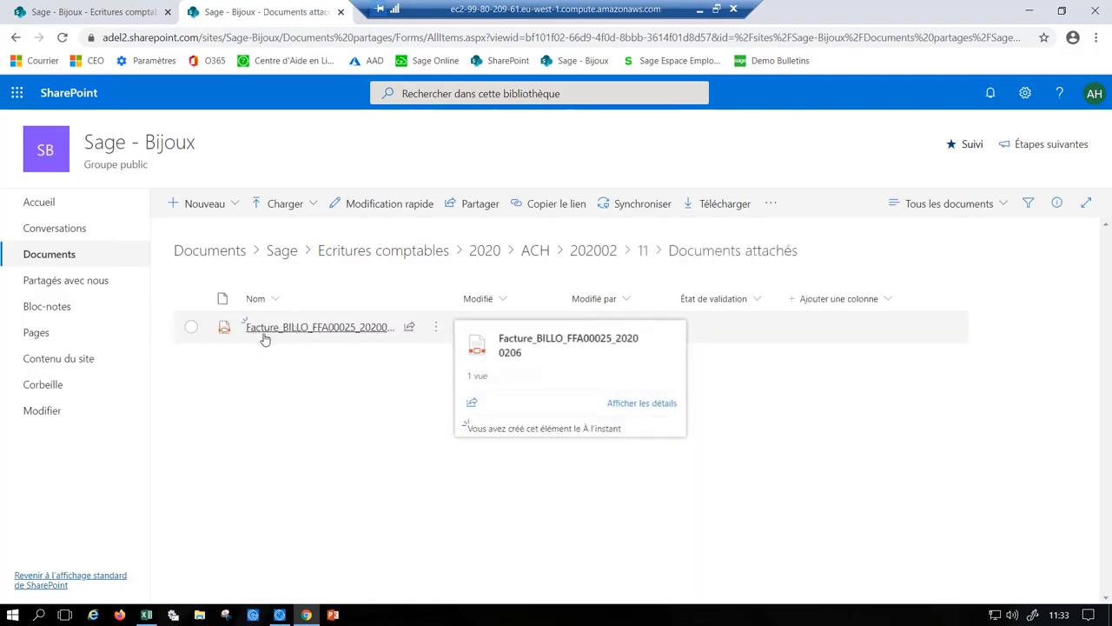
# - Switch back from SharePoint to the attached documents of piece 11 in Sage 100cloud
pyautogui.press('ctrl')
pyautogui.press('ctrl')
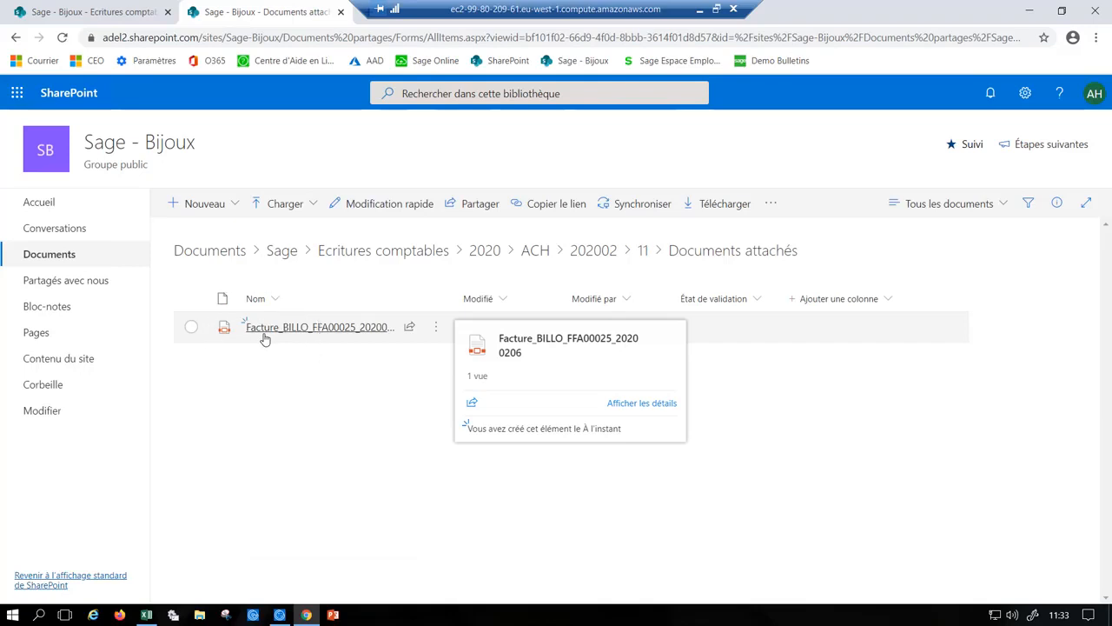
pyautogui.press('ctrl')
pyautogui.press('ctrl')
pyautogui.hotkey('alt', 'Tab')
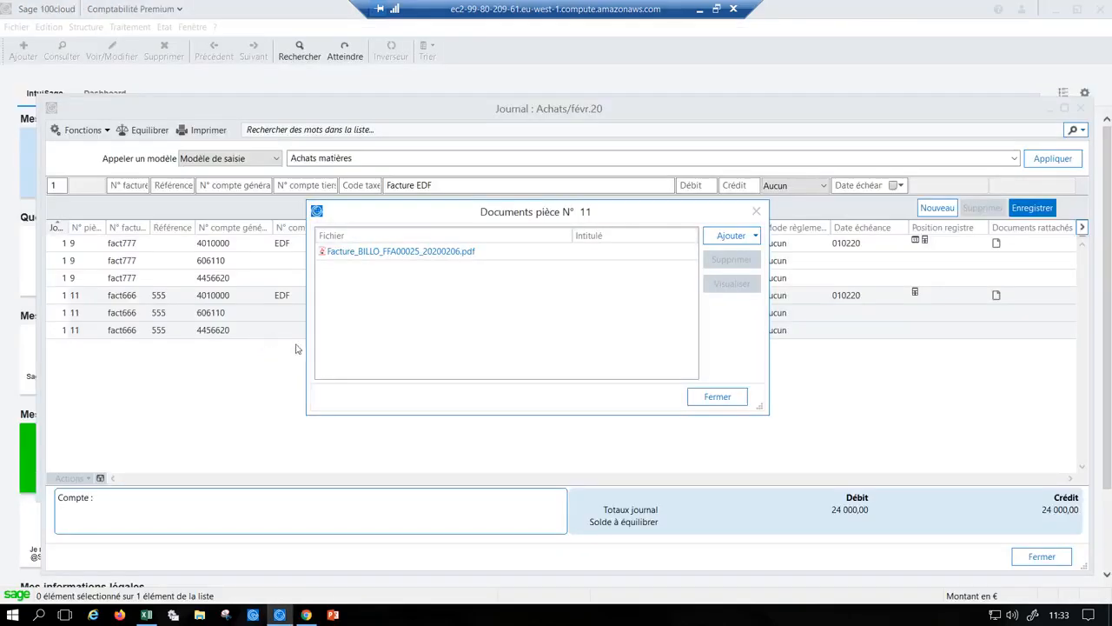
# - Close the attached documents of piece 11 and open the charges and products adjustment for its 606110 line
pyautogui.click(732, 401)
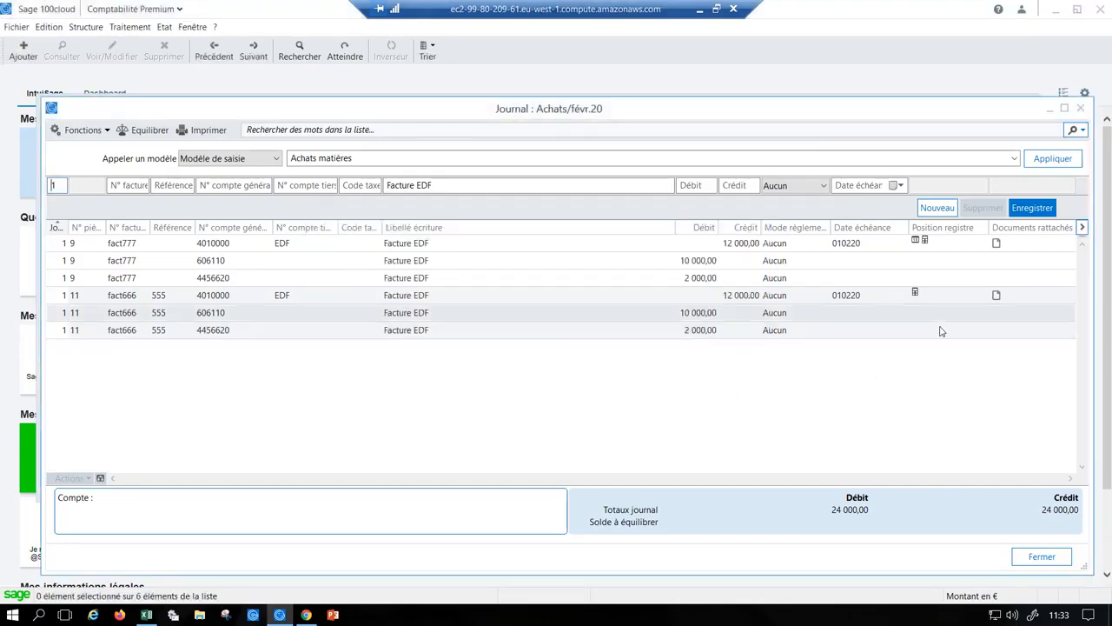
pyautogui.press('ctrl')
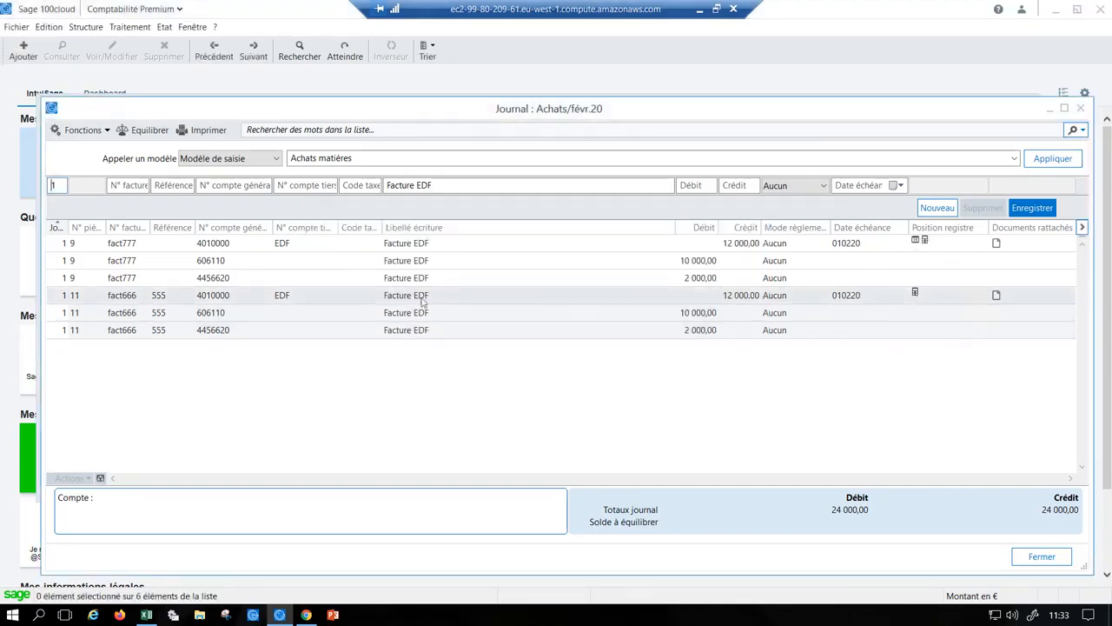
pyautogui.click(253, 302)
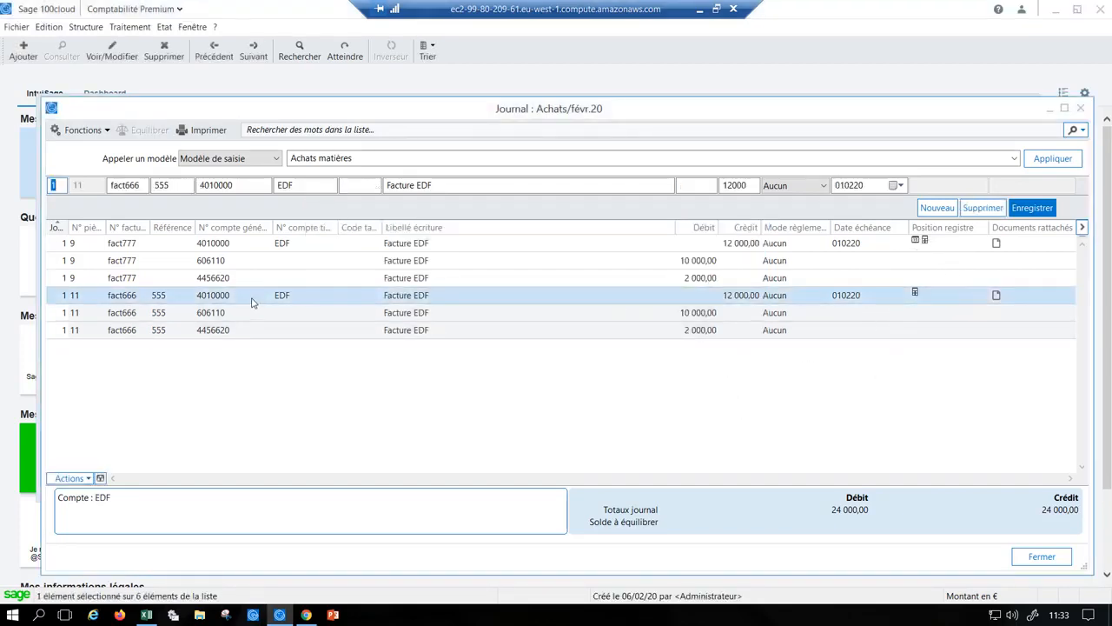
pyautogui.press('ctrl')
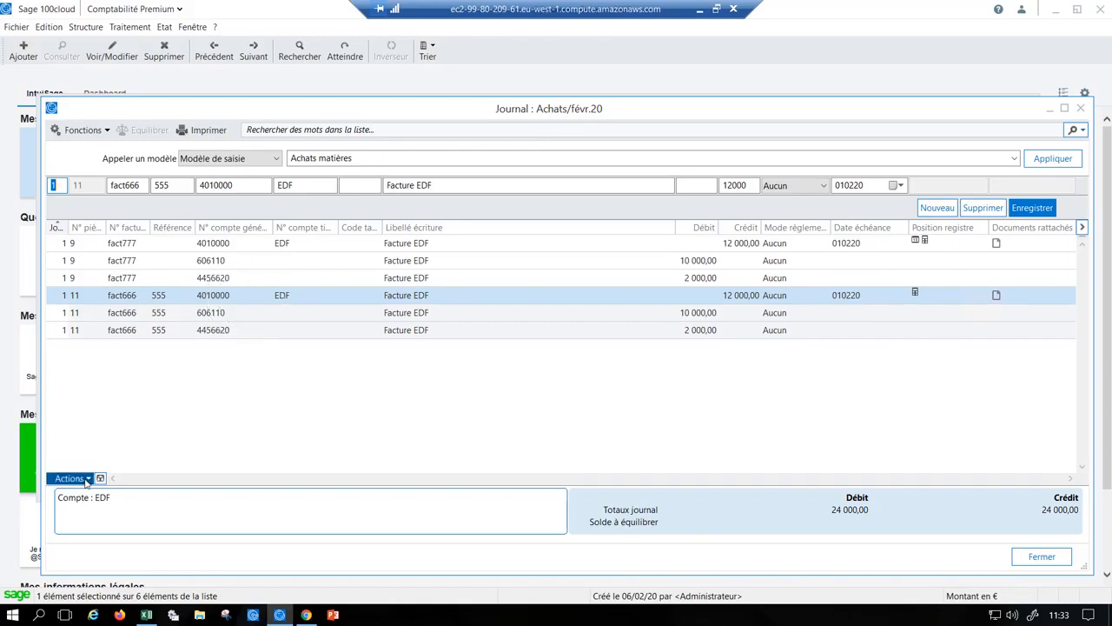
pyautogui.click(209, 315)
pyautogui.press('ctrl')
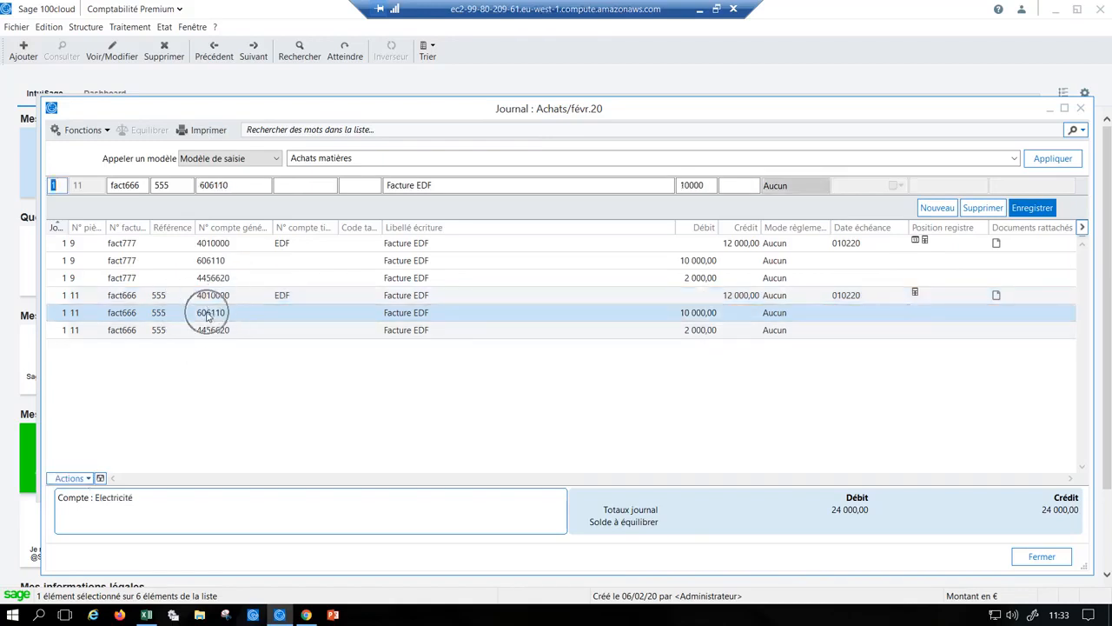
pyautogui.click(85, 479)
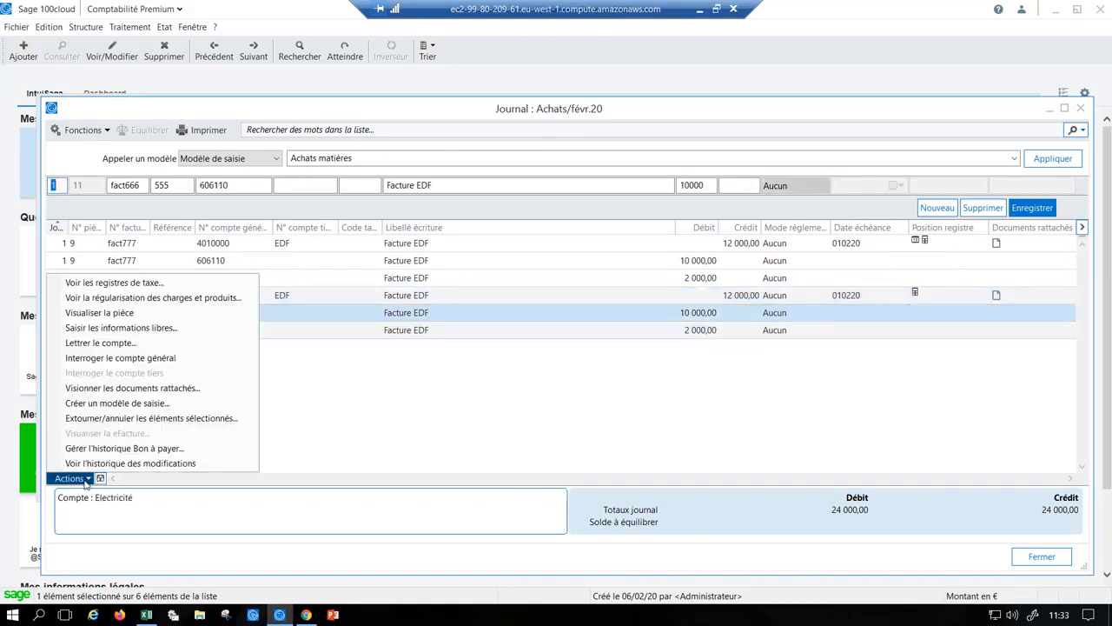
pyautogui.click(130, 298)
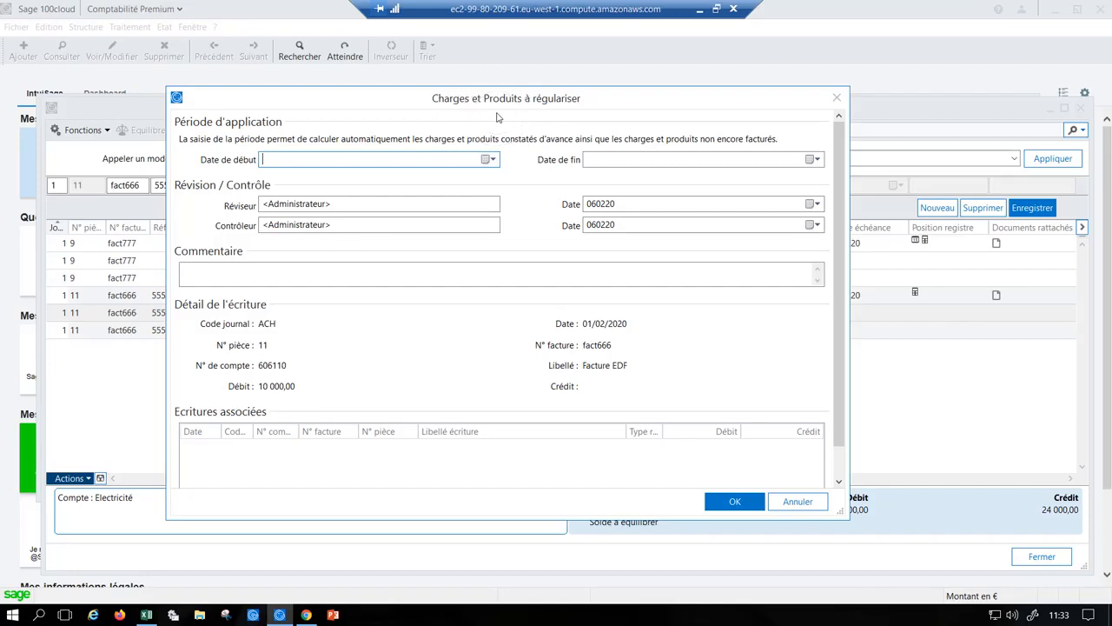
# - Set the adjustment's application period from 010220 to 310121
pyautogui.click(490, 160)
pyautogui.click(377, 210)
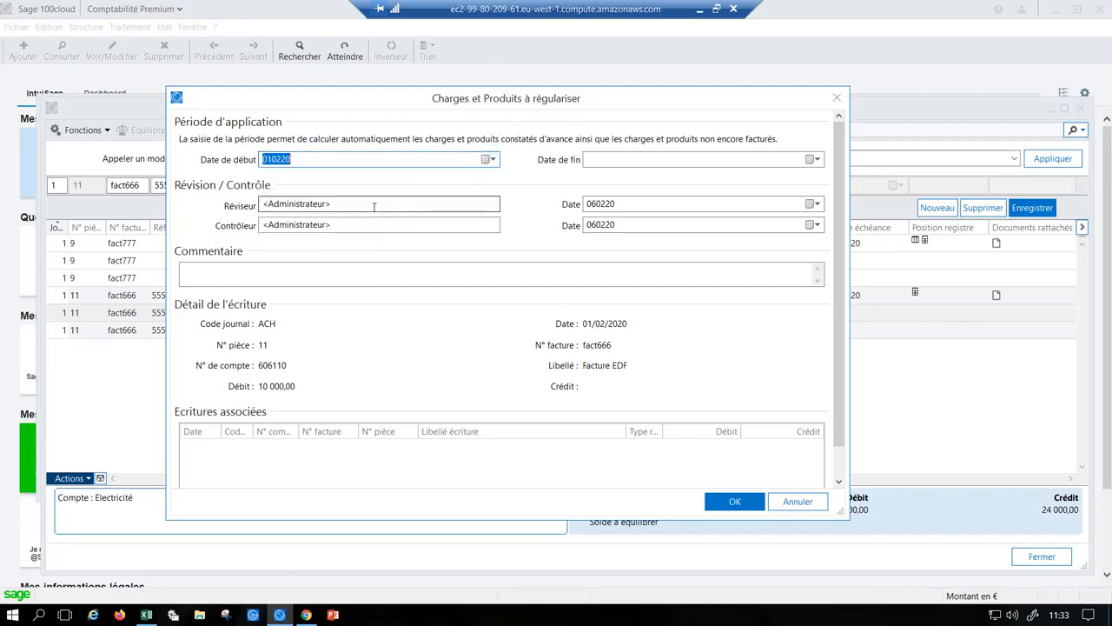
pyautogui.click(608, 162)
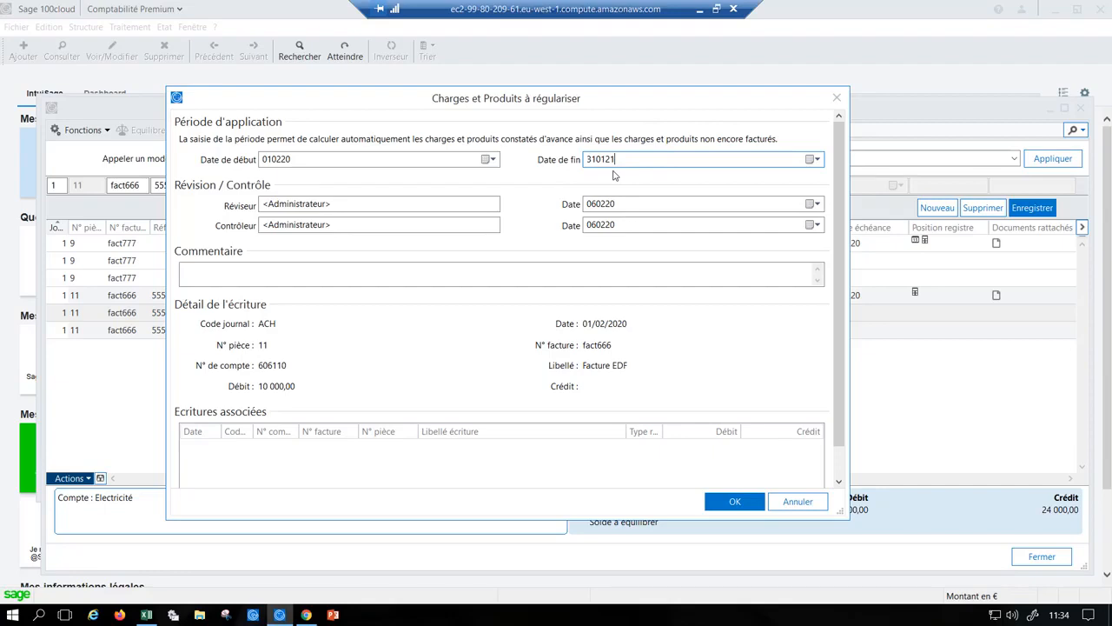
# - Add the comment "contrat de maintenance" to the adjustment and save it
pyautogui.click(329, 278)
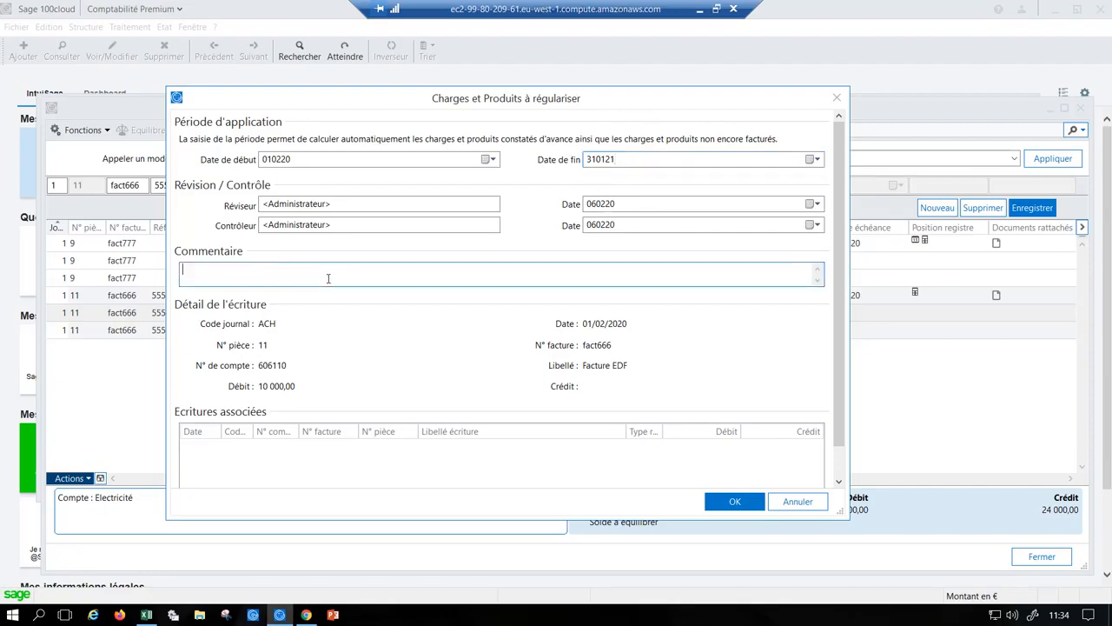
pyautogui.write('contrat de maintenance')
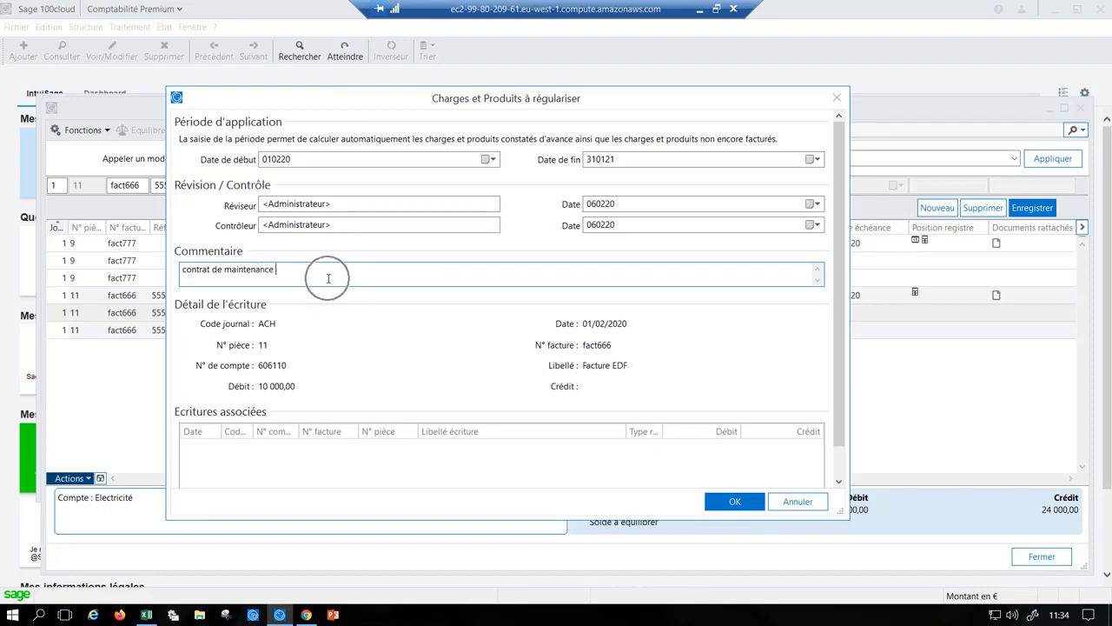
pyautogui.click(237, 446)
pyautogui.click(753, 509)
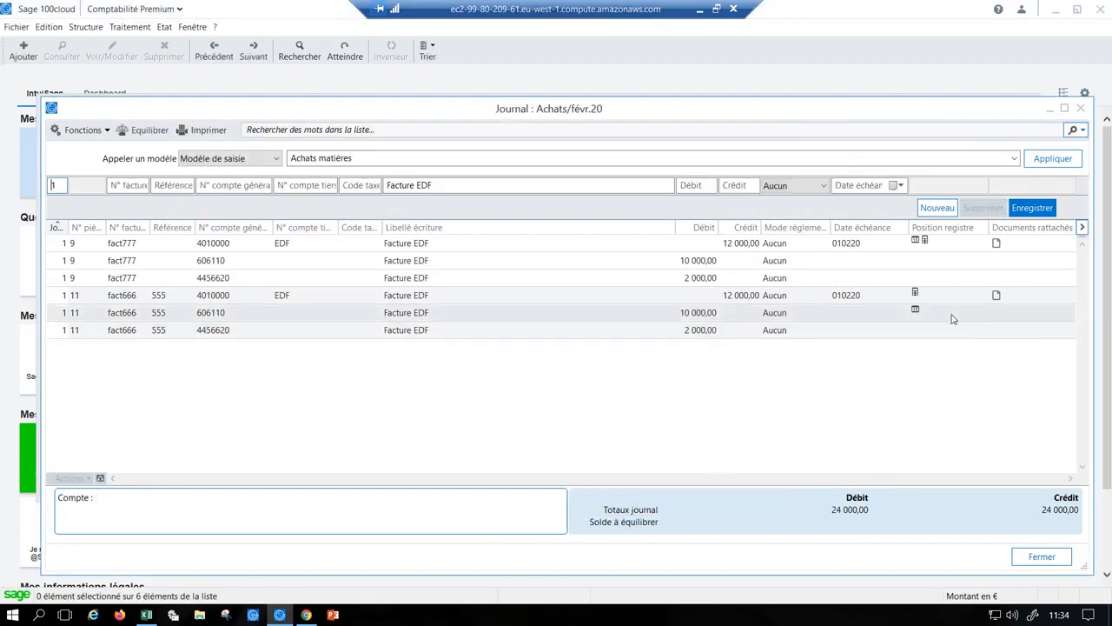
# - Examine the register position and attached document markers on the lines of piece 11
pyautogui.click(917, 319)
pyautogui.press('ctrl')
pyautogui.press('ctrl')
pyautogui.press('ctrl')
pyautogui.press('ctrl')
pyautogui.press('ctrl')
pyautogui.press('ctrl')
pyautogui.click(921, 316)
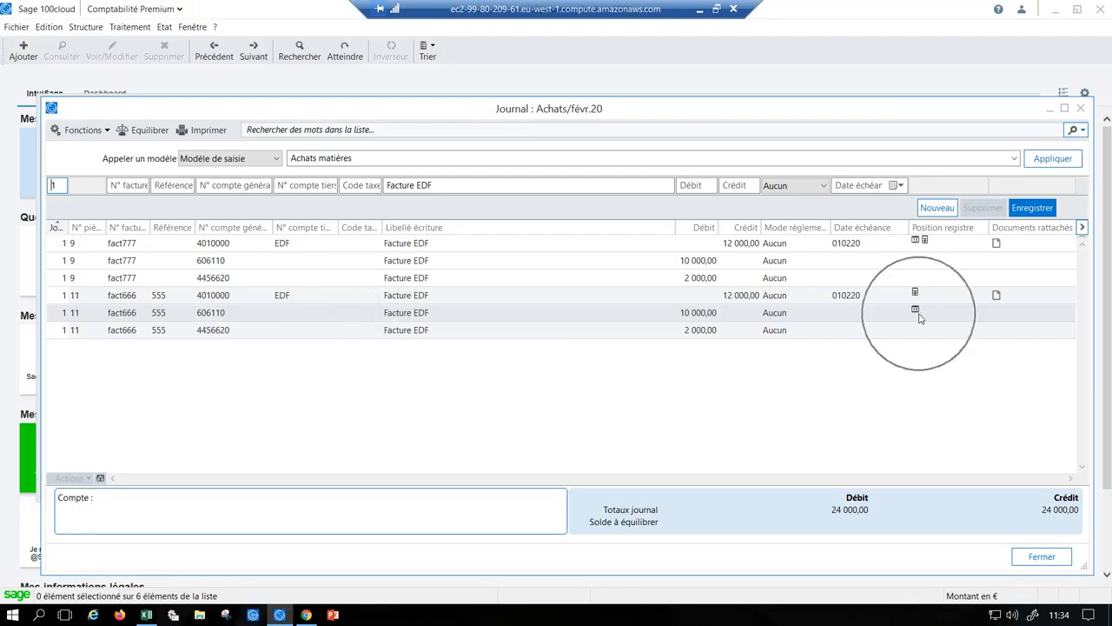
pyautogui.click(997, 299)
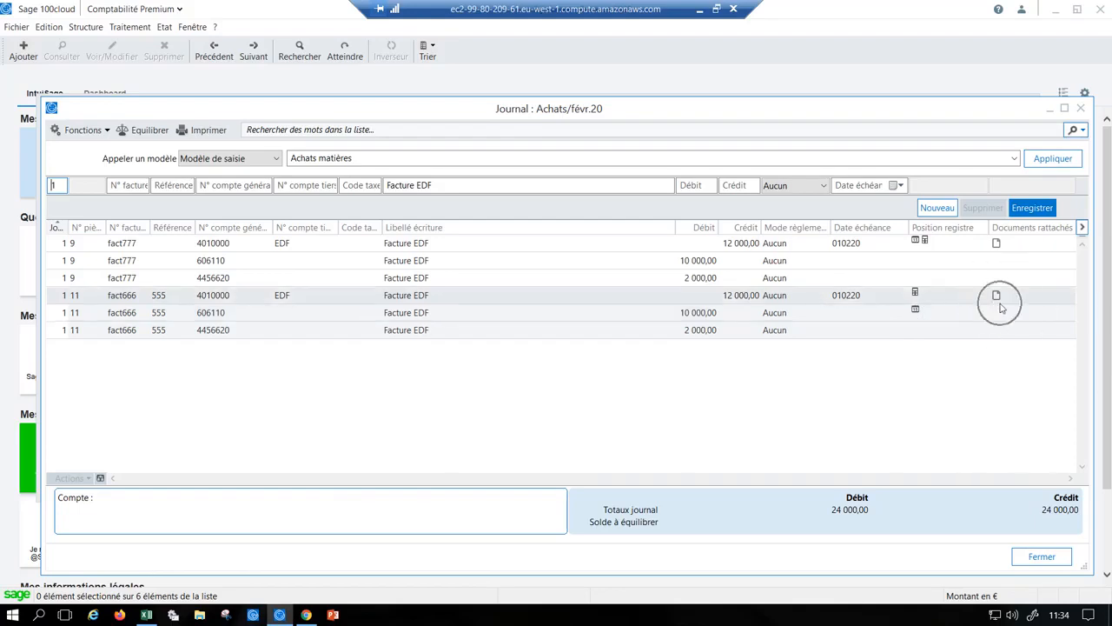
# - Narrow the February 2020 purchase journal window and place the March 2020 purchase journal beside it
pyautogui.moveTo(704, 109); pyautogui.dragTo(667, 112)
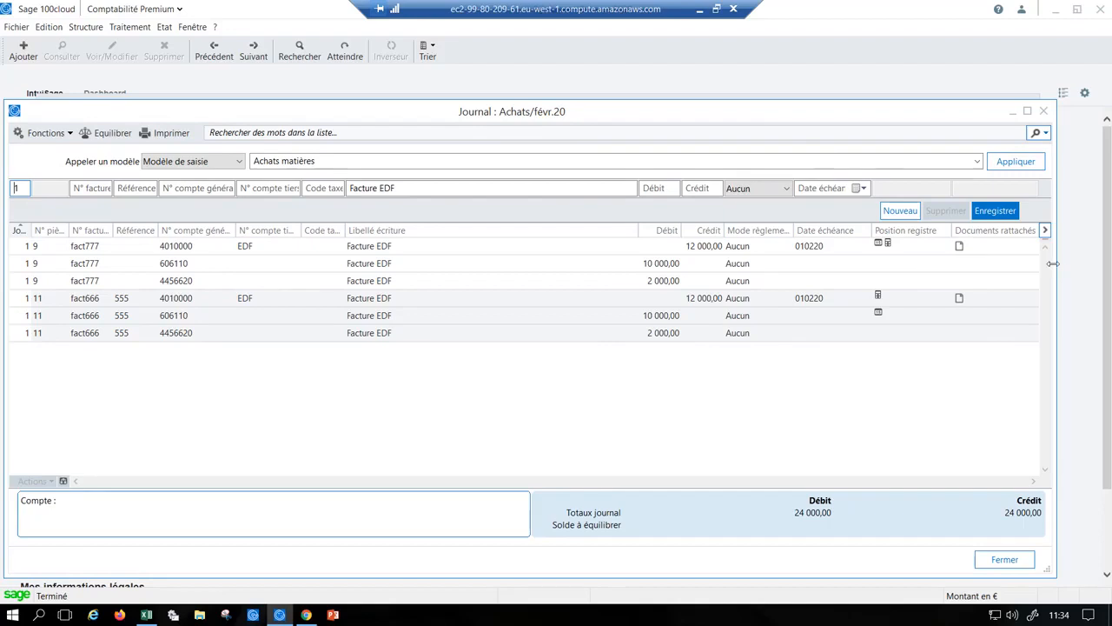
pyautogui.moveTo(1053, 264); pyautogui.dragTo(536, 255)
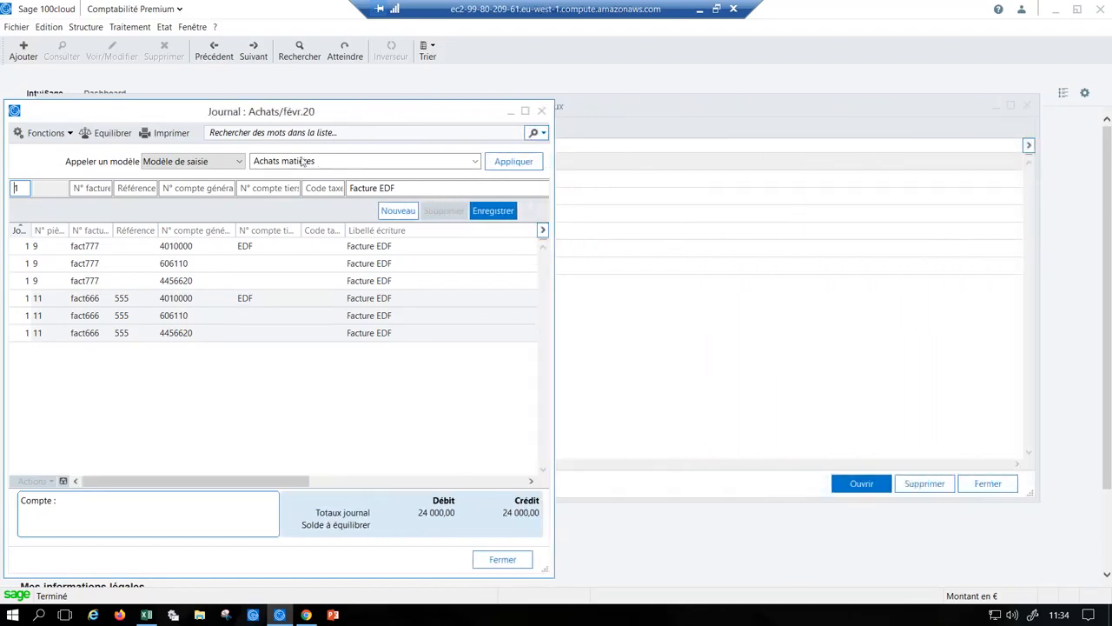
pyautogui.click(253, 54)
pyautogui.moveTo(284, 87); pyautogui.dragTo(832, 115)
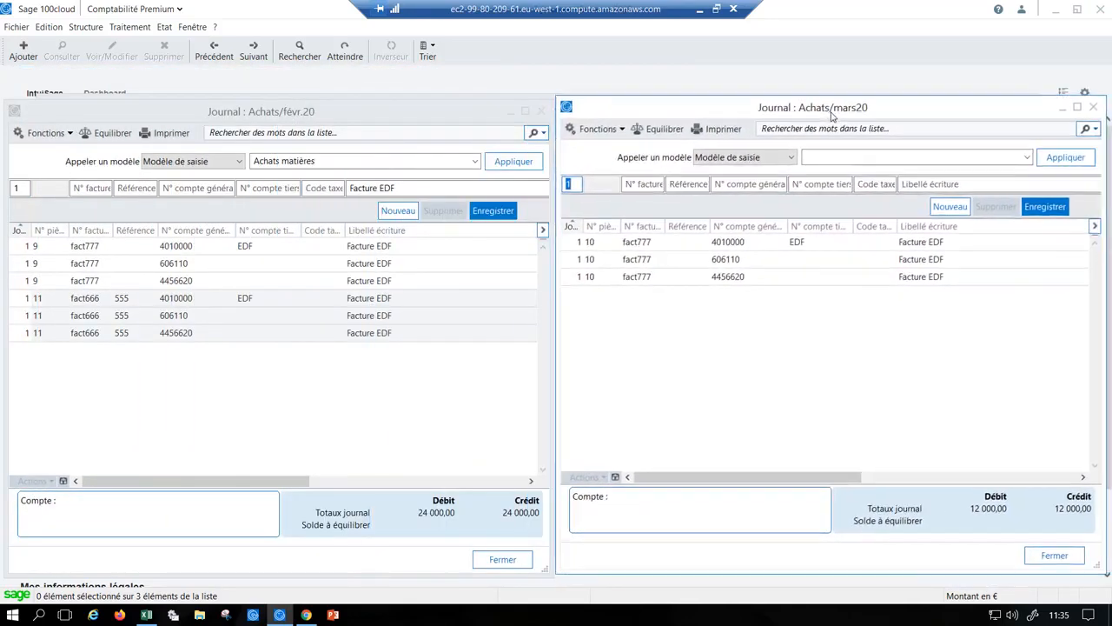
# - Copy all six lines of pieces 9 and 11 into the March journal, keeping the originals and accepting the earlier due dates
pyautogui.click(421, 299)
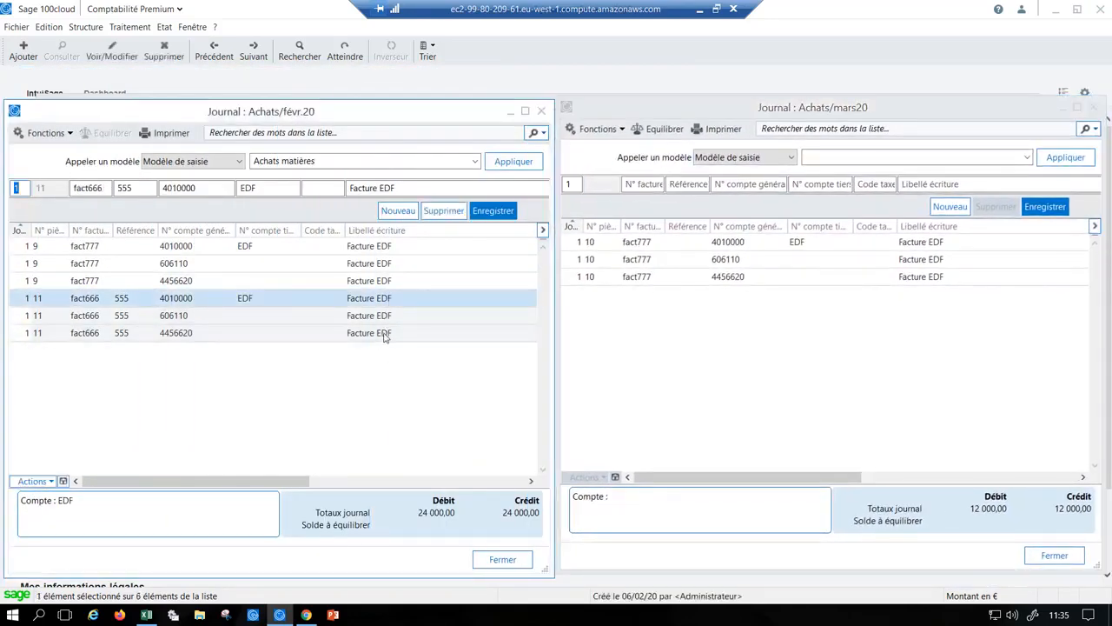
pyautogui.click(372, 248)
pyautogui.keyDown('shift'); pyautogui.click(365, 332); pyautogui.keyUp('shift')
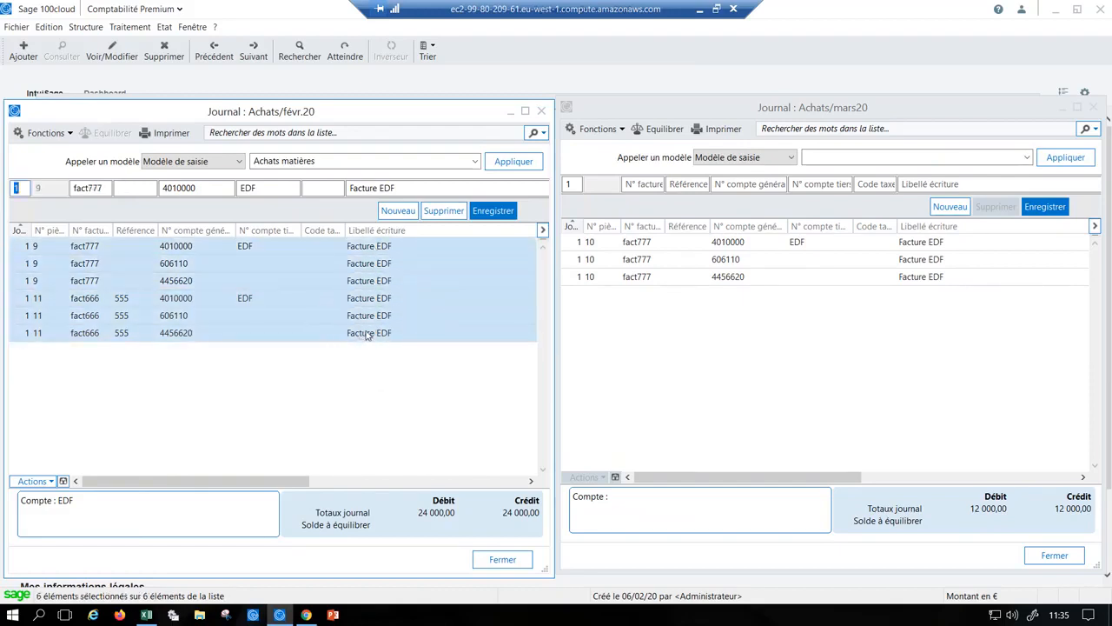
pyautogui.moveTo(347, 318); pyautogui.dragTo(704, 360)
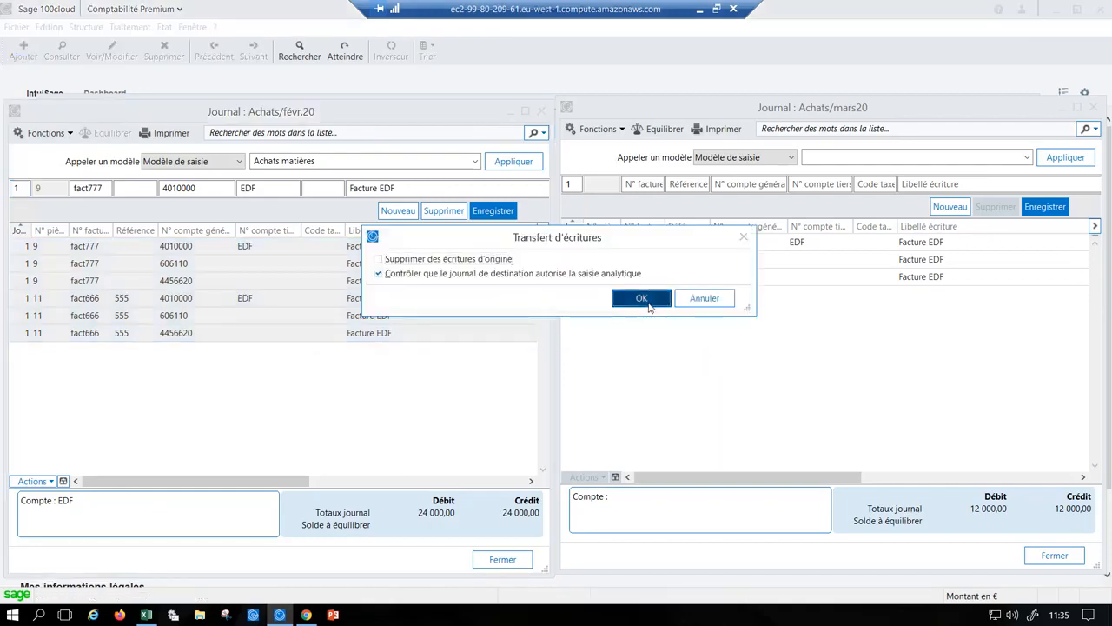
pyautogui.click(641, 299)
pyautogui.click(621, 361)
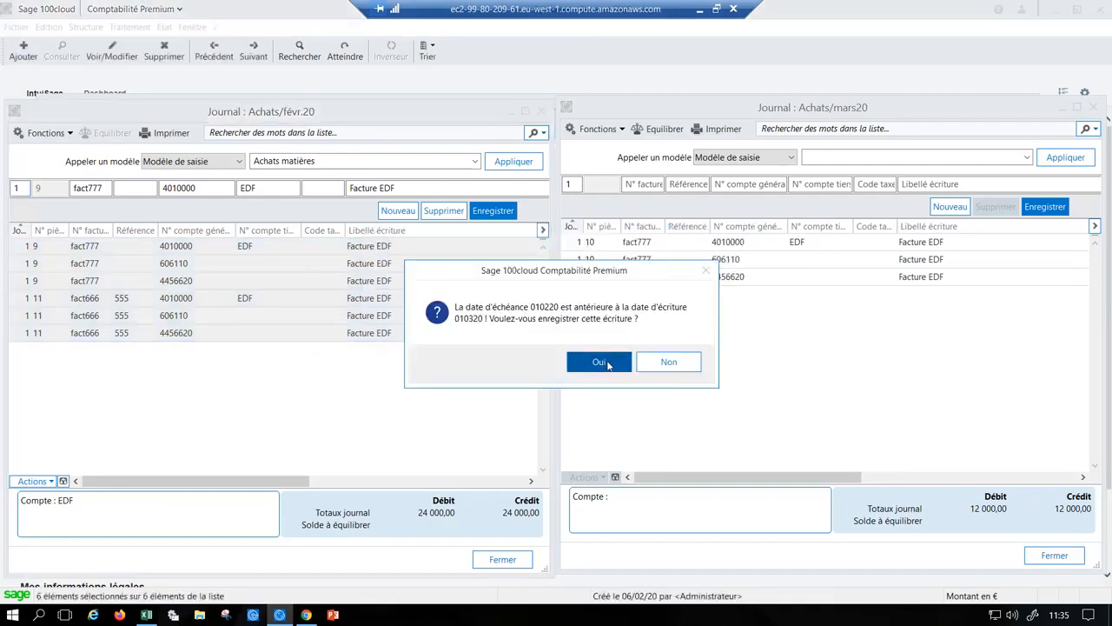
pyautogui.click(606, 360)
pyautogui.click(598, 364)
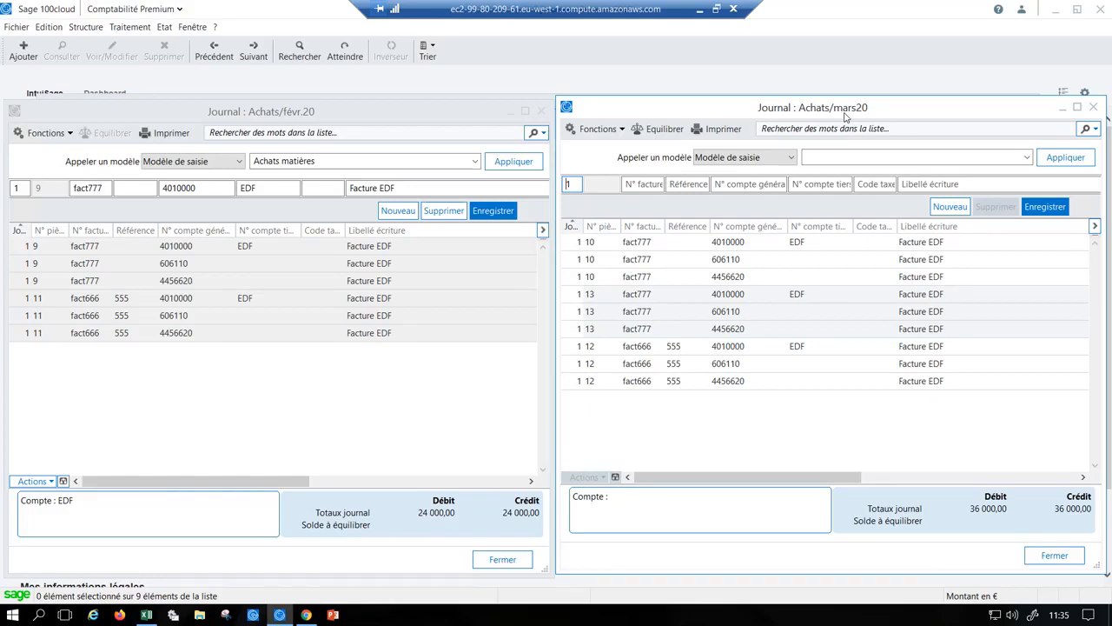
# - Close the March and February purchase journals and the list of entry journals
pyautogui.click(1093, 108)
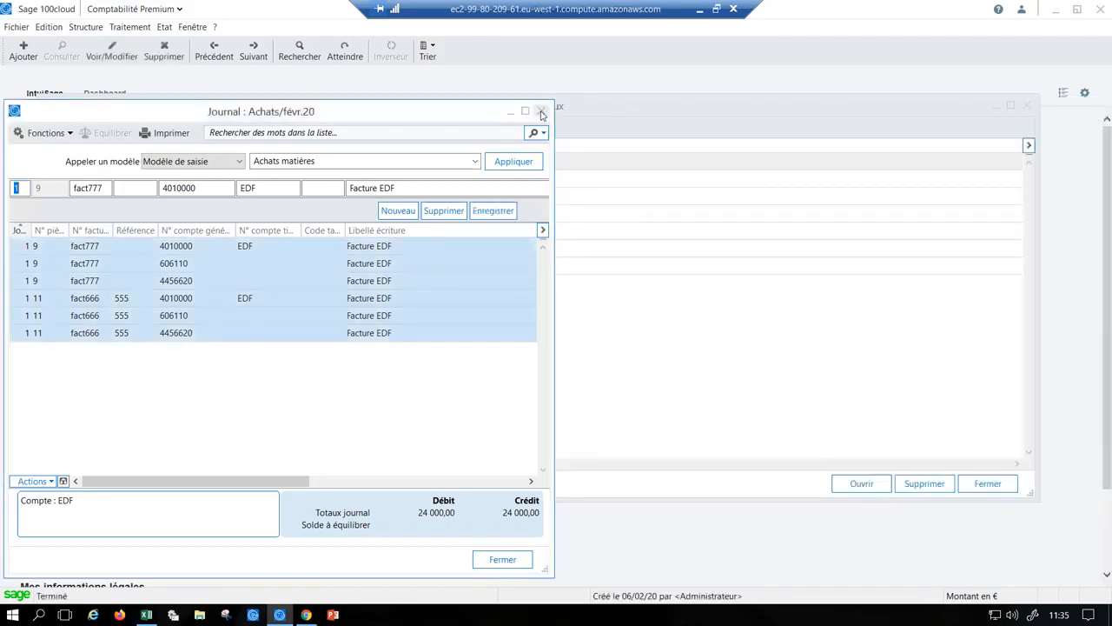
pyautogui.click(541, 114)
pyautogui.click(1027, 105)
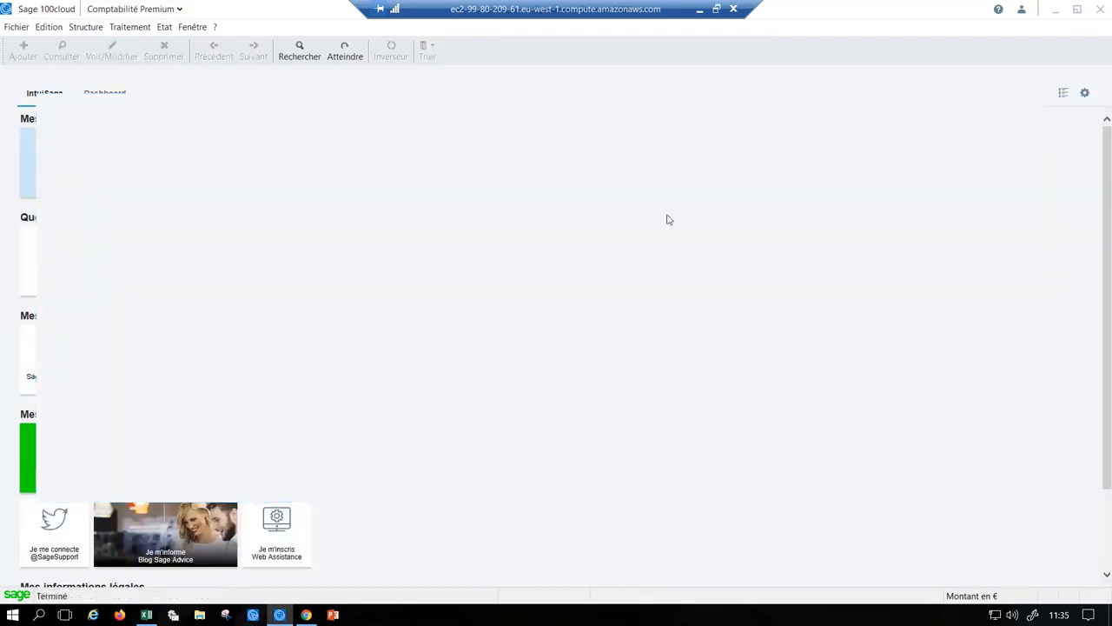
# - Open the Crédi-bail mobilier subscription model from the list of subscription models
pyautogui.click(87, 27)
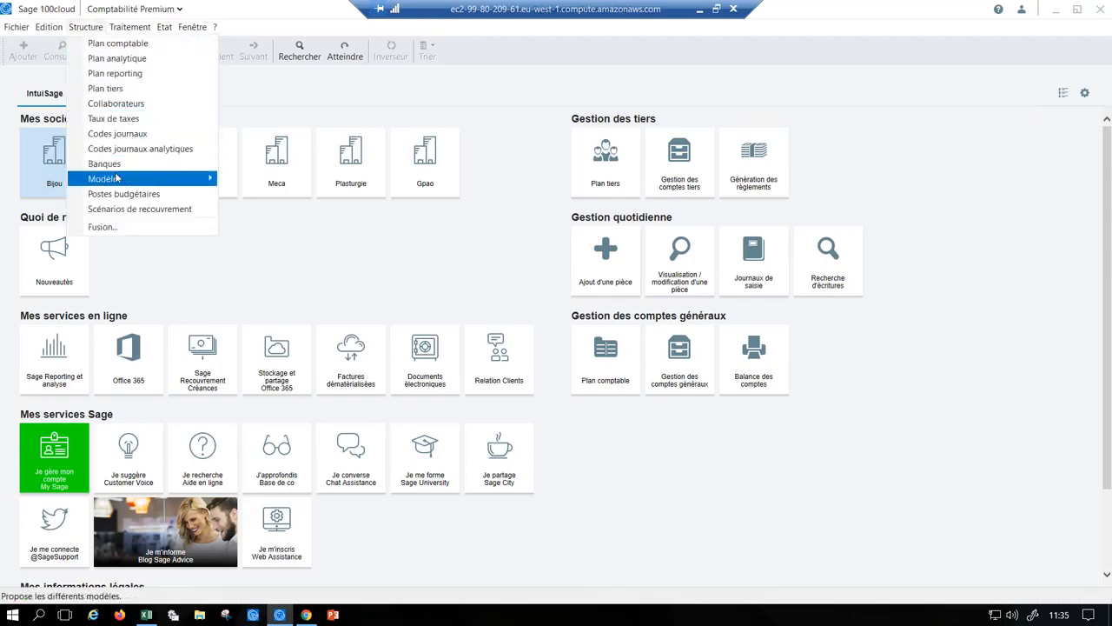
pyautogui.moveTo(120, 178)
pyautogui.click(278, 224)
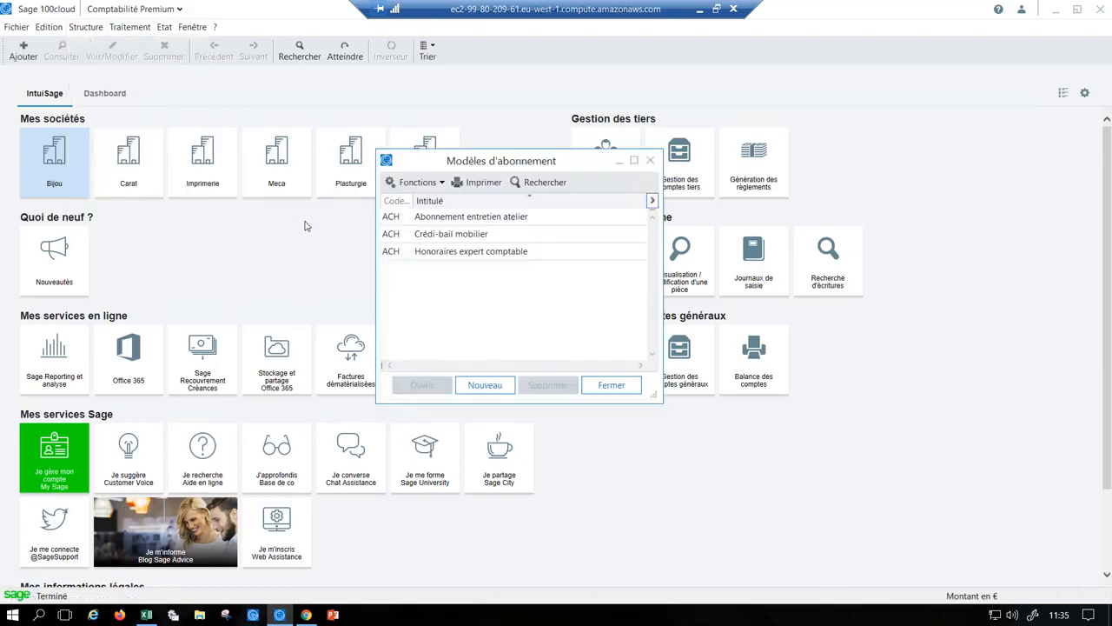
pyautogui.click(478, 236)
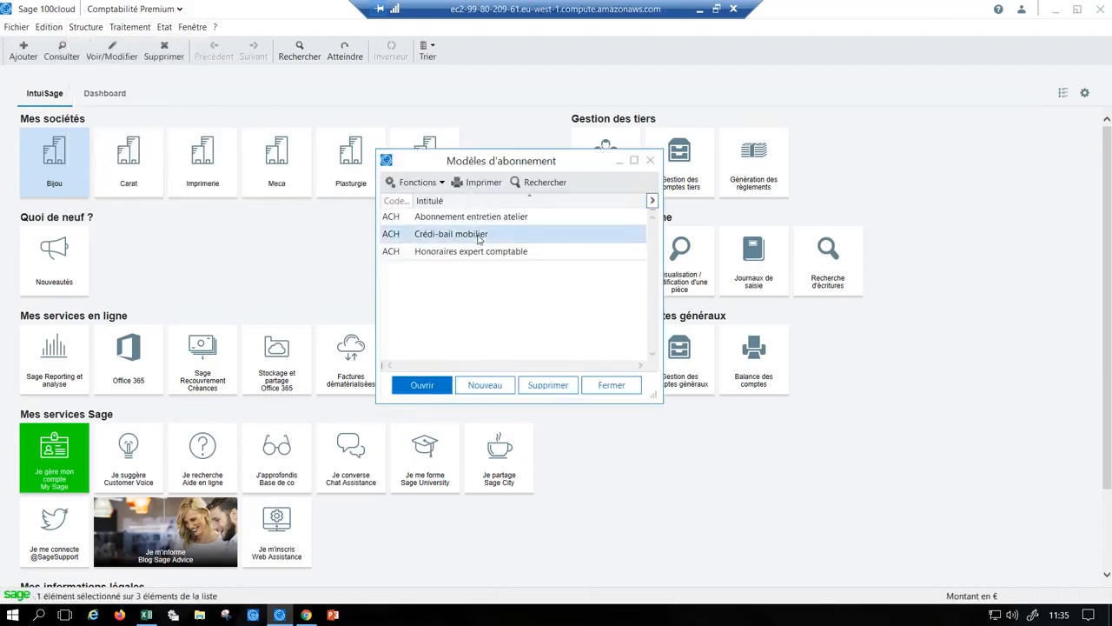
pyautogui.doubleClick(459, 238)
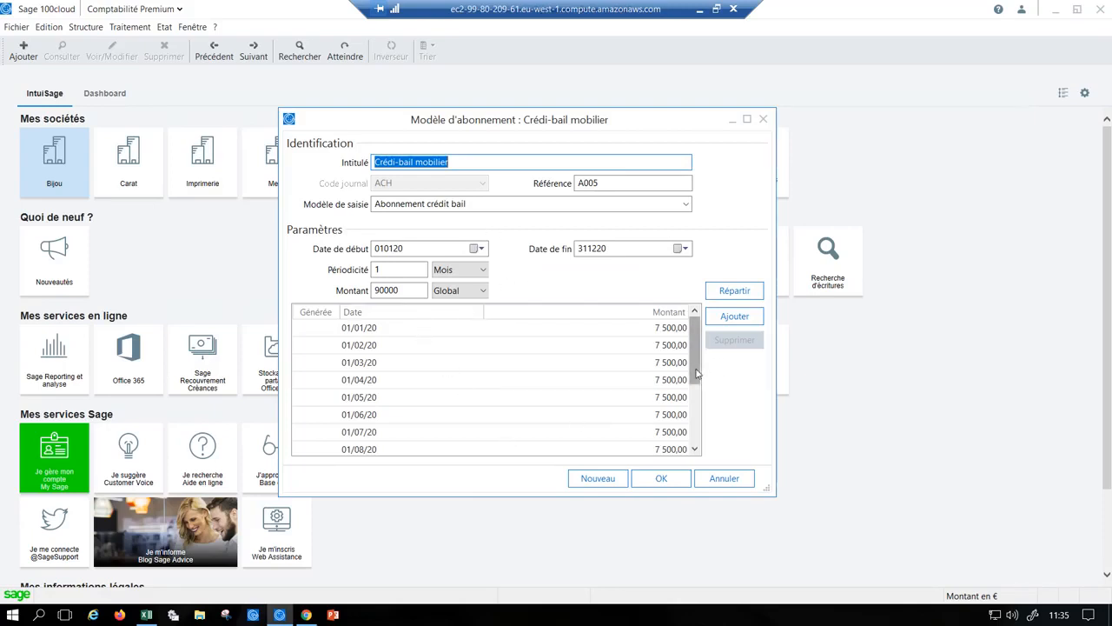
# - Review the instalment schedule and start and end dates of the Crédi-bail mobilier model, and close the subscription models
pyautogui.moveTo(700, 380); pyautogui.dragTo(697, 349)
pyautogui.moveTo(411, 249); pyautogui.dragTo(333, 252)
pyautogui.moveTo(628, 251); pyautogui.dragTo(561, 264)
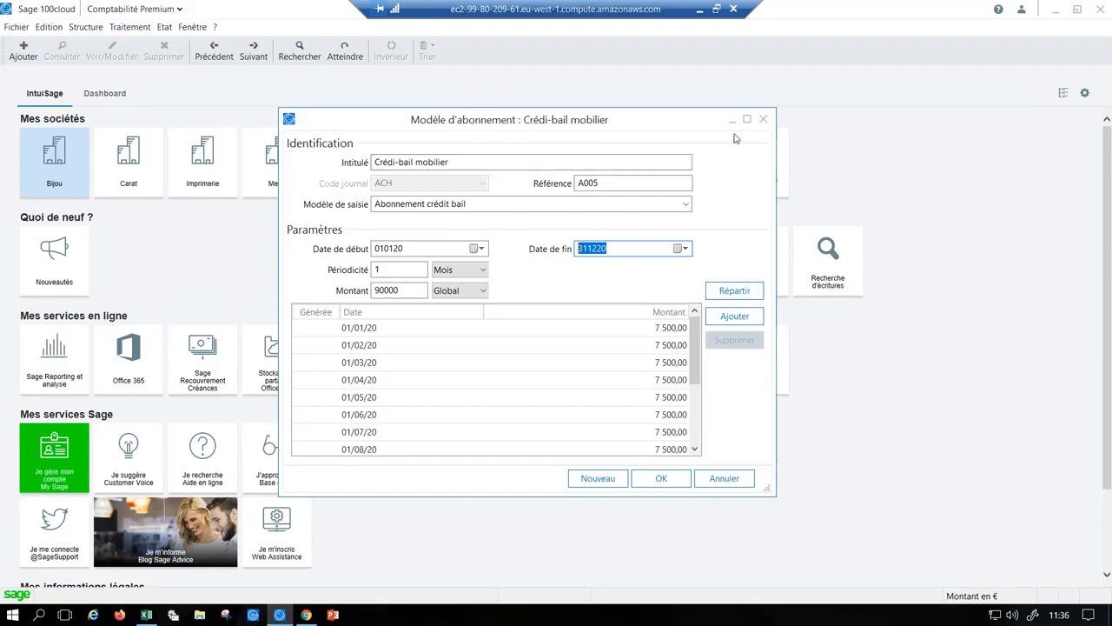
pyautogui.click(763, 119)
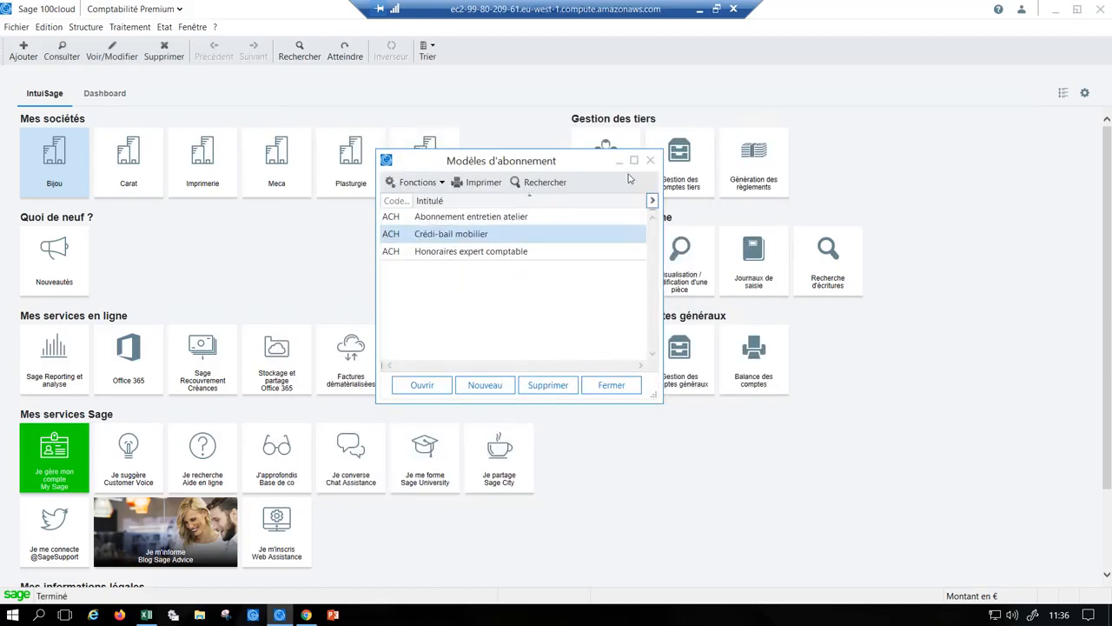
pyautogui.click(650, 160)
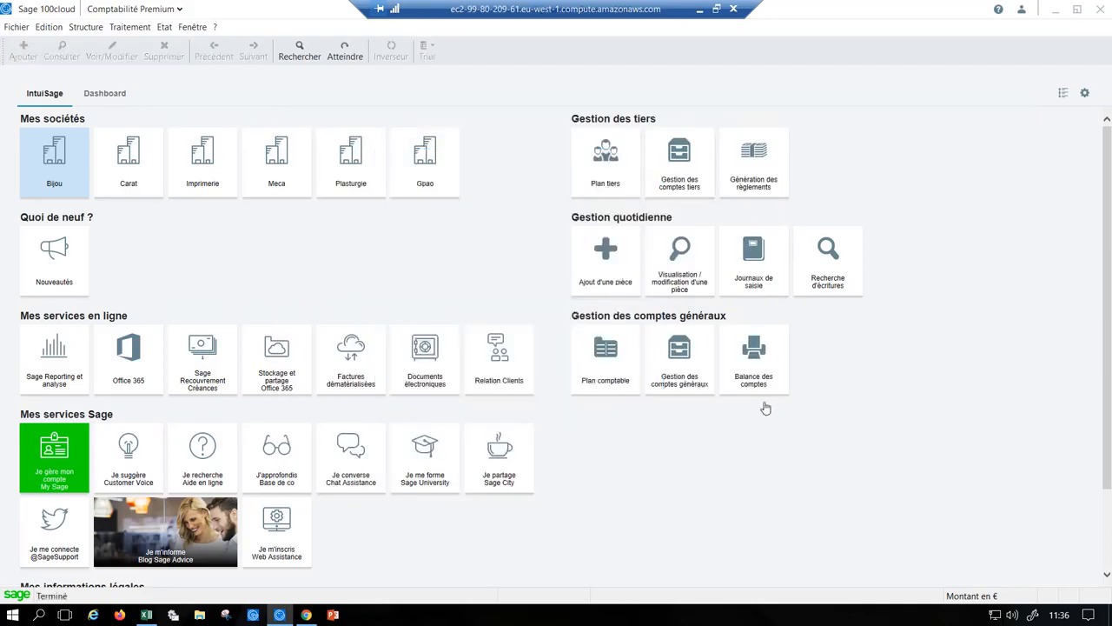
# - Search the general entries dated 010120 to 311220 using the Rapide simplifié processing
pyautogui.click(841, 279)
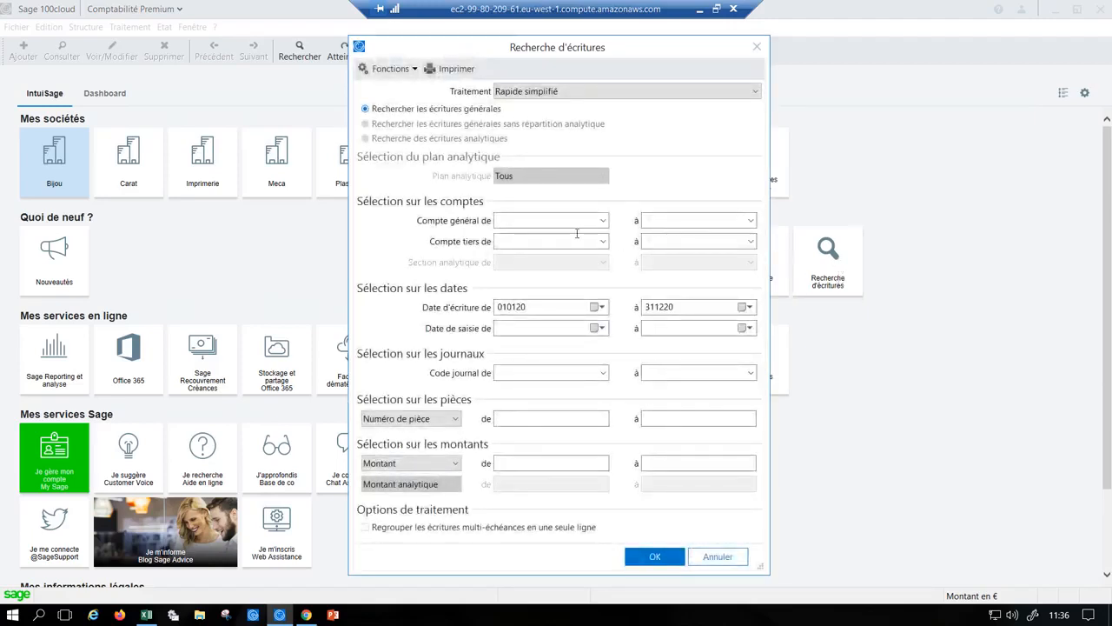
pyautogui.click(545, 308)
pyautogui.press('ctrl')
pyautogui.press('ctrl')
pyautogui.click(528, 459)
pyautogui.click(676, 461)
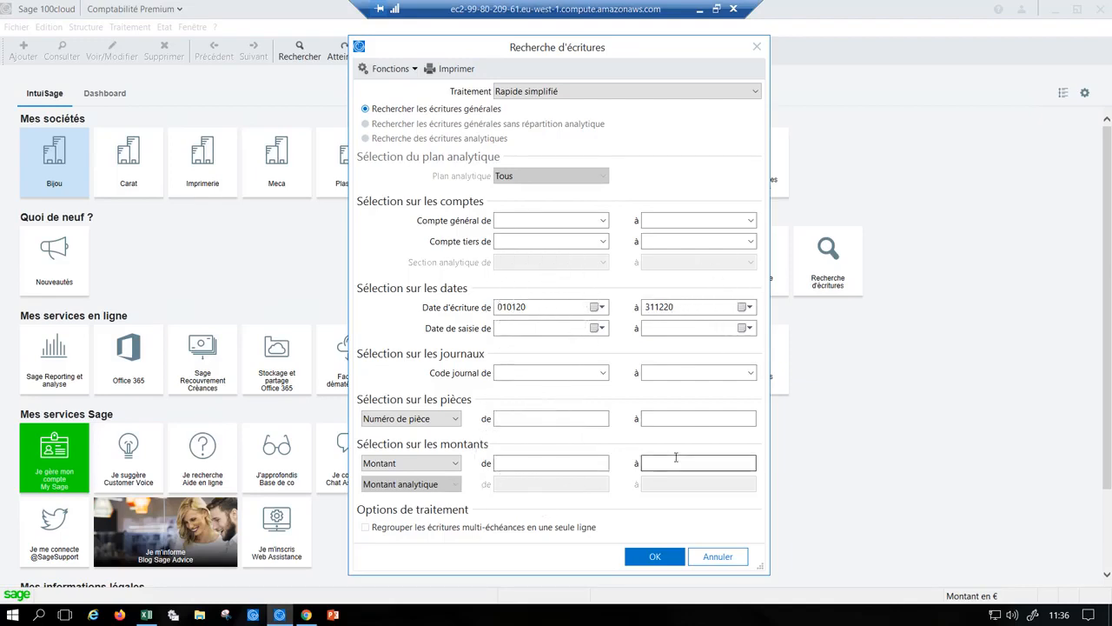
pyautogui.click(653, 556)
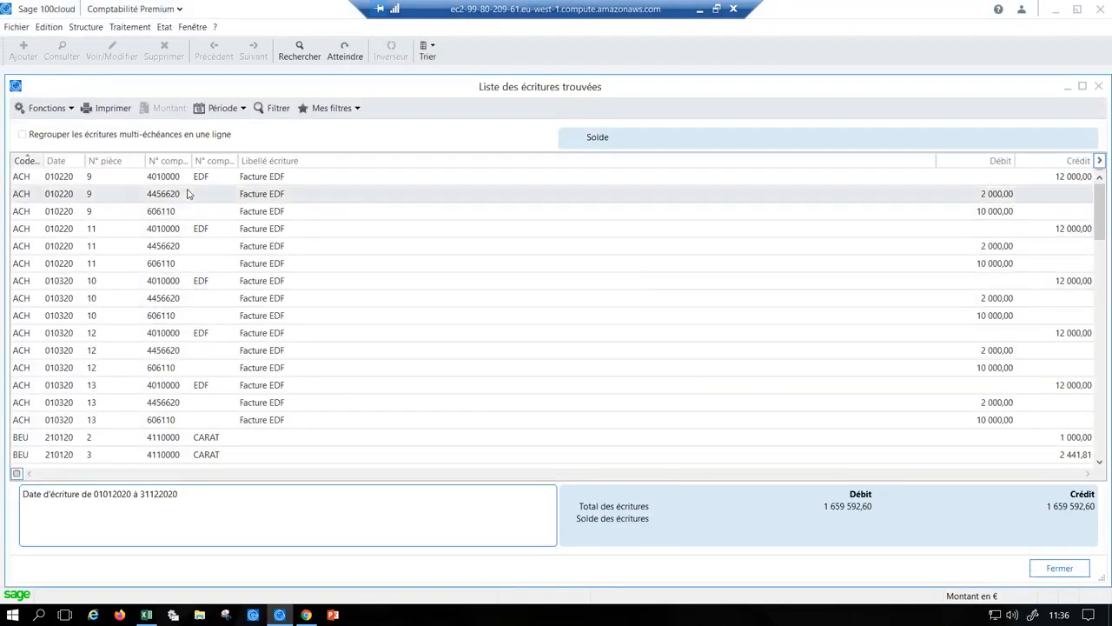
# - Select the found entries from piece 9 through the 4456620 line of piece 12, and reduce the selection to piece 11's 4010000 line
pyautogui.click(188, 180)
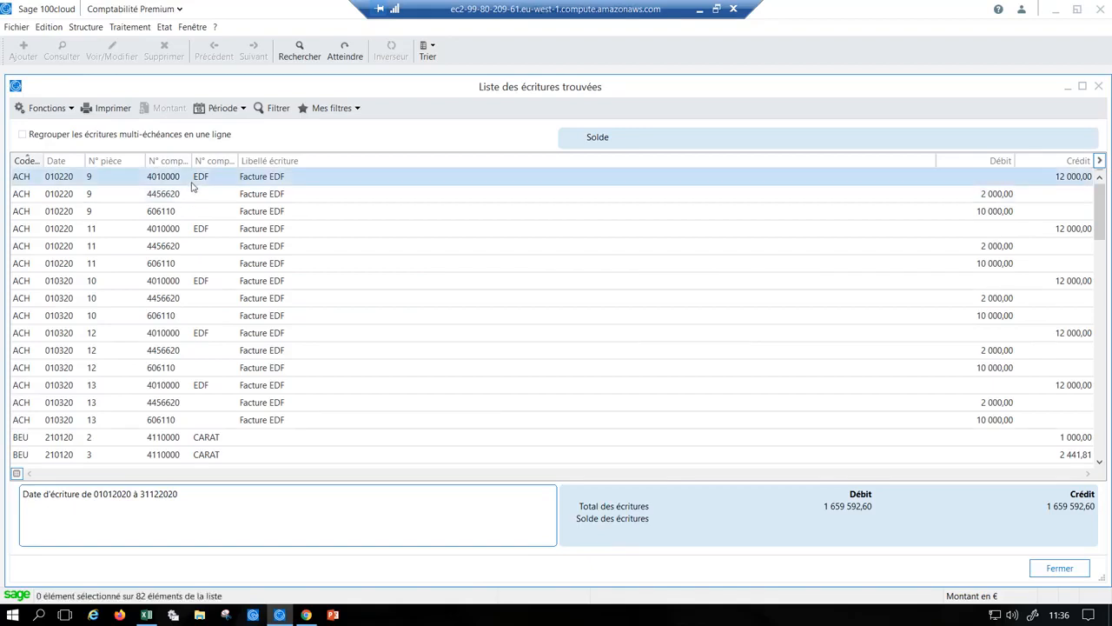
pyautogui.keyDown('shift'); pyautogui.click(201, 349); pyautogui.keyUp('shift')
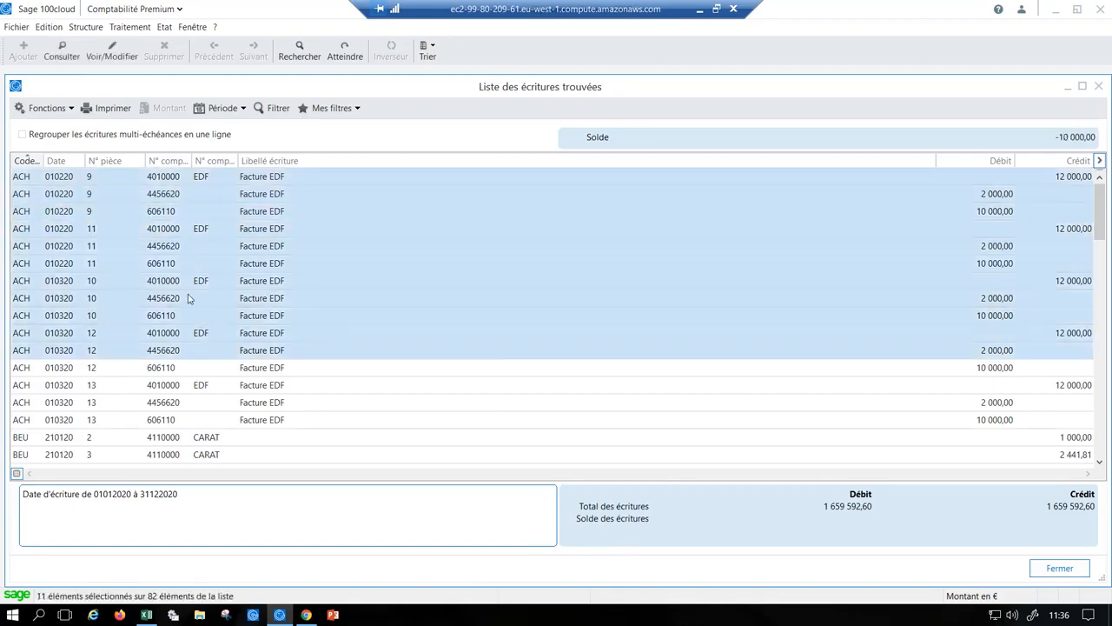
pyautogui.click(181, 230)
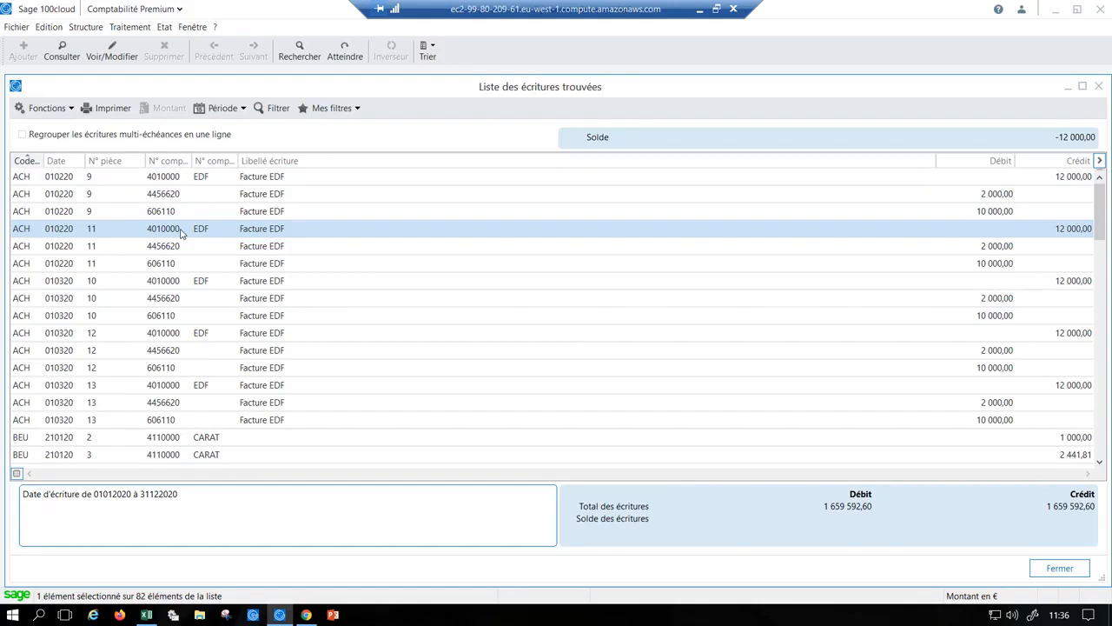
# - Open the Achats février 2020 journal from piece 11's 4010000 line, review the piece's lines, and close the journal
pyautogui.doubleClick(181, 231)
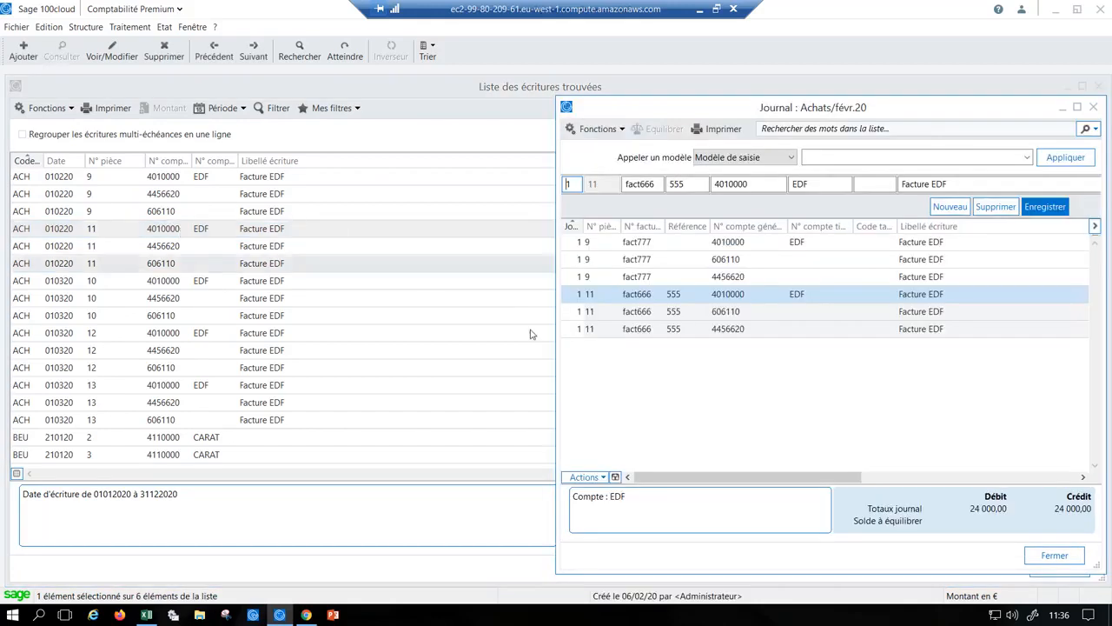
pyautogui.click(721, 301)
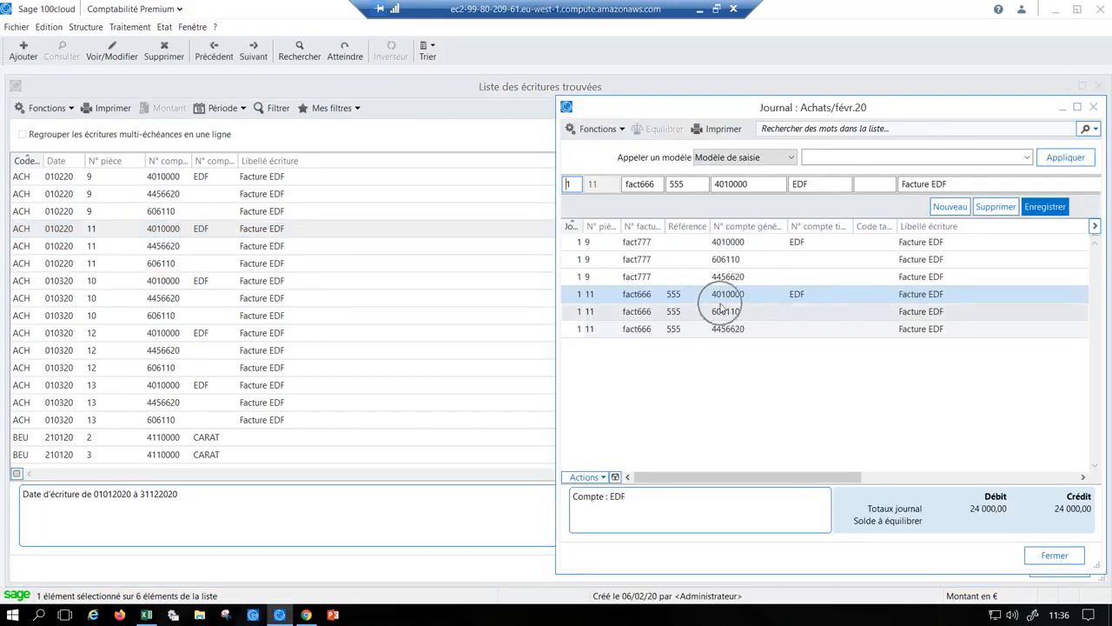
pyautogui.doubleClick(566, 107)
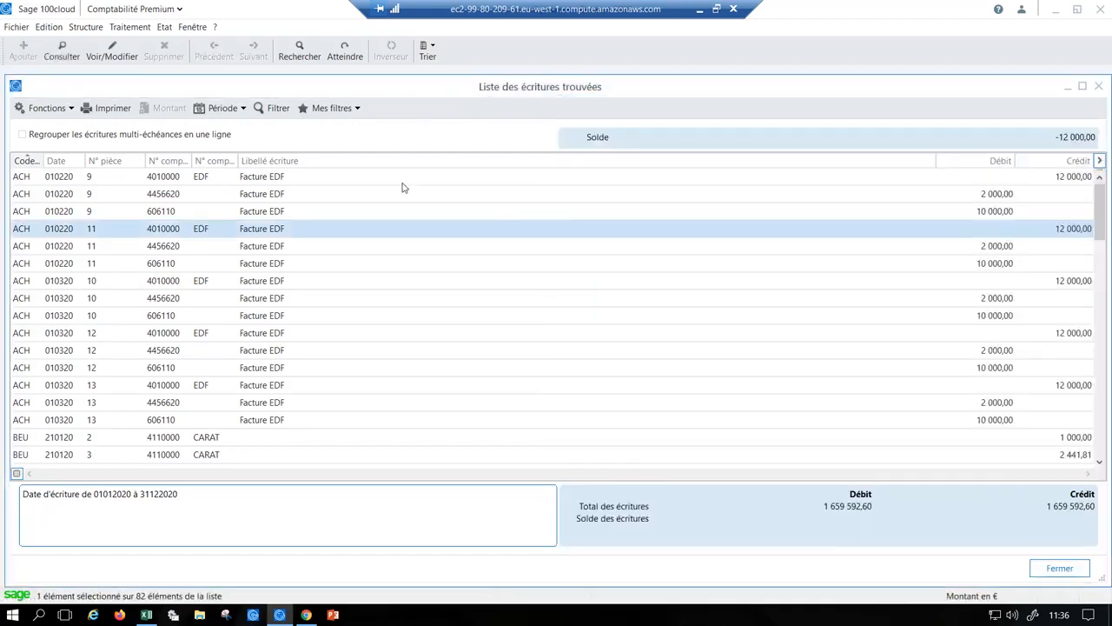
# - Copy all the found entries and paste them into the blank Excel sheet Feuil2 starting at cell A1
pyautogui.hotkey('ctrl', 'a')
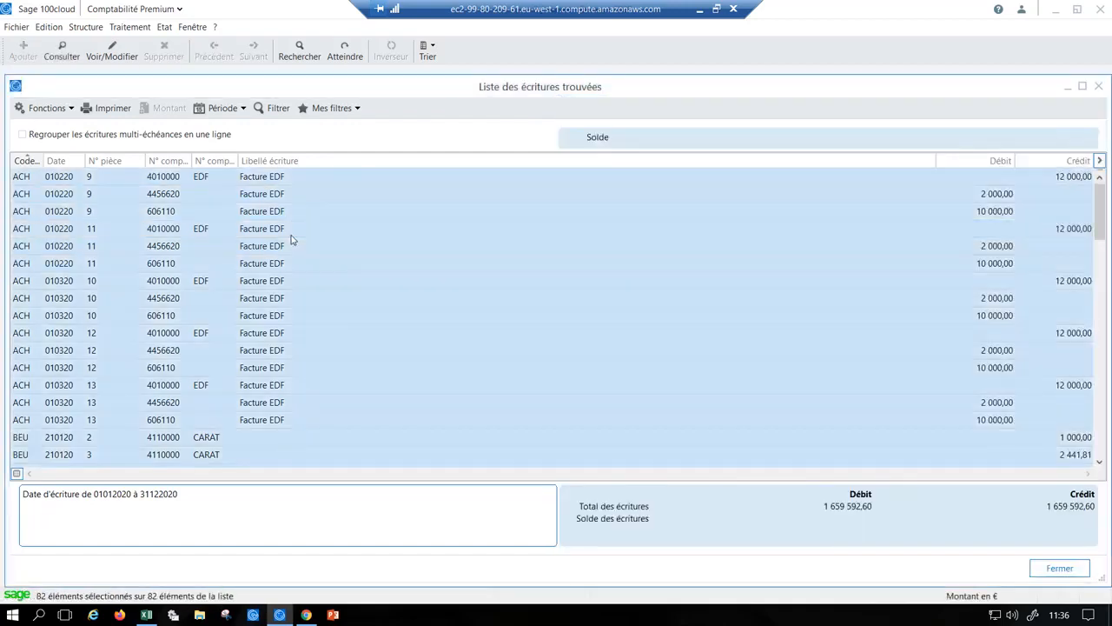
pyautogui.rightClick(291, 239)
pyautogui.click(322, 276)
pyautogui.moveTo(148, 615)
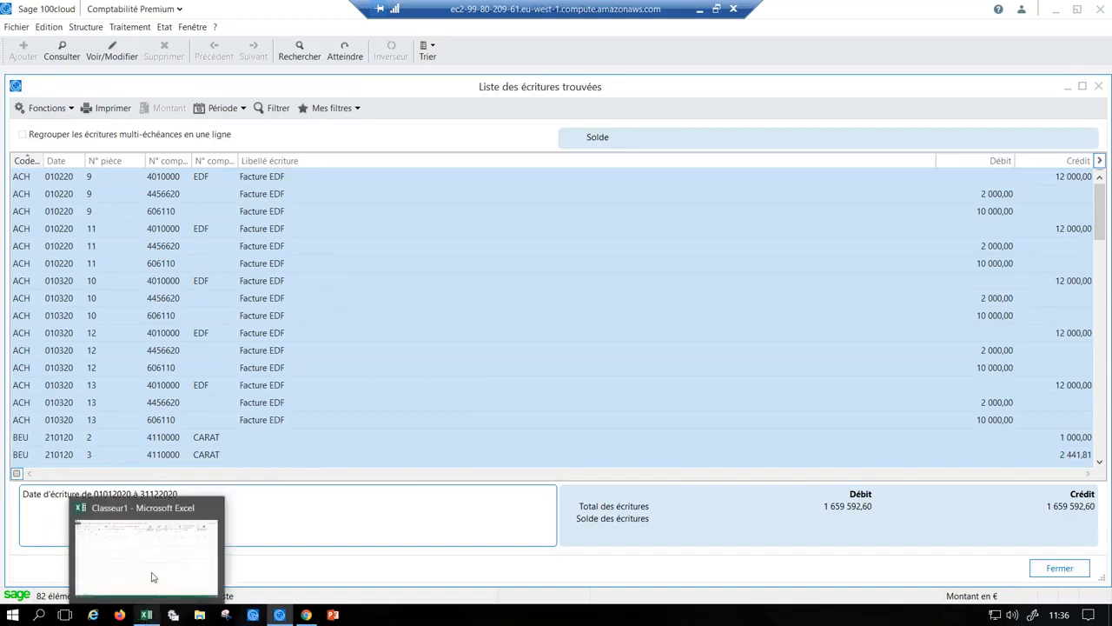
pyautogui.click(154, 574)
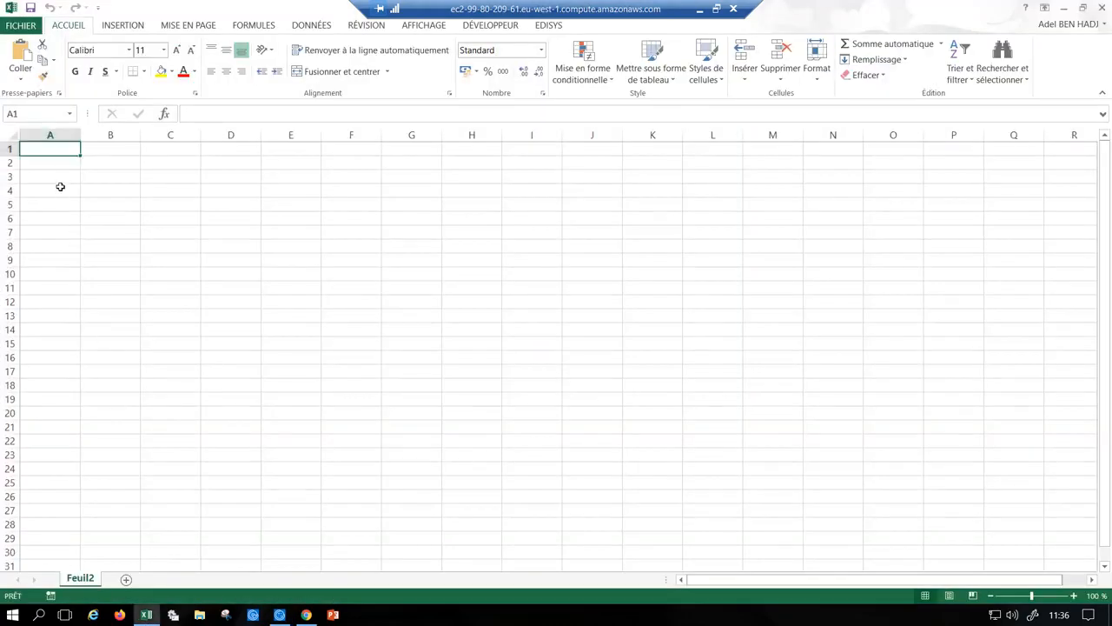
pyautogui.hotkey('ctrl', 'v')
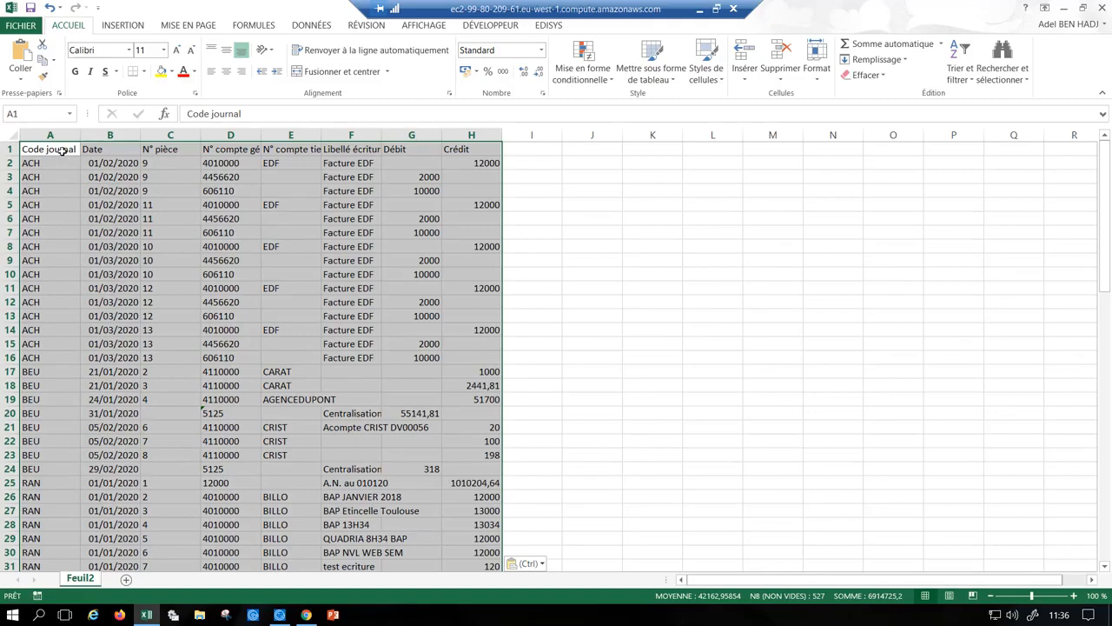
# - Format the pasted entries as a table using the green Clair style with a solid header row
pyautogui.click(60, 150)
pyautogui.click(658, 78)
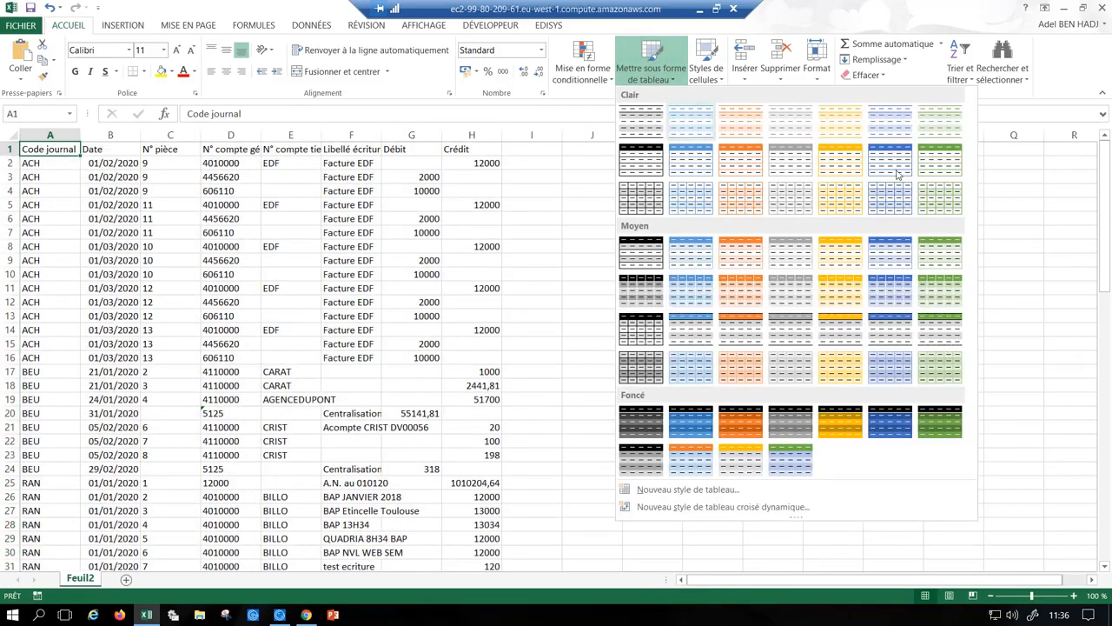
pyautogui.click(922, 178)
pyautogui.press('Return')
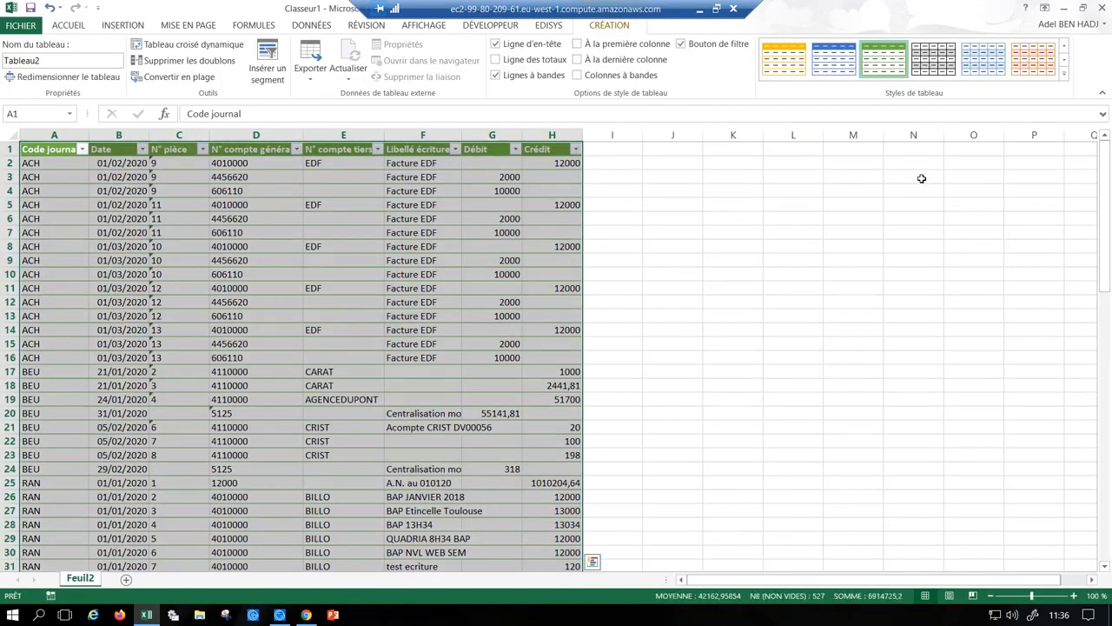
# - Review the quick analysis options for the table and the Date column's filter choices without applying any
pyautogui.hotkey('ctrl', 'q')
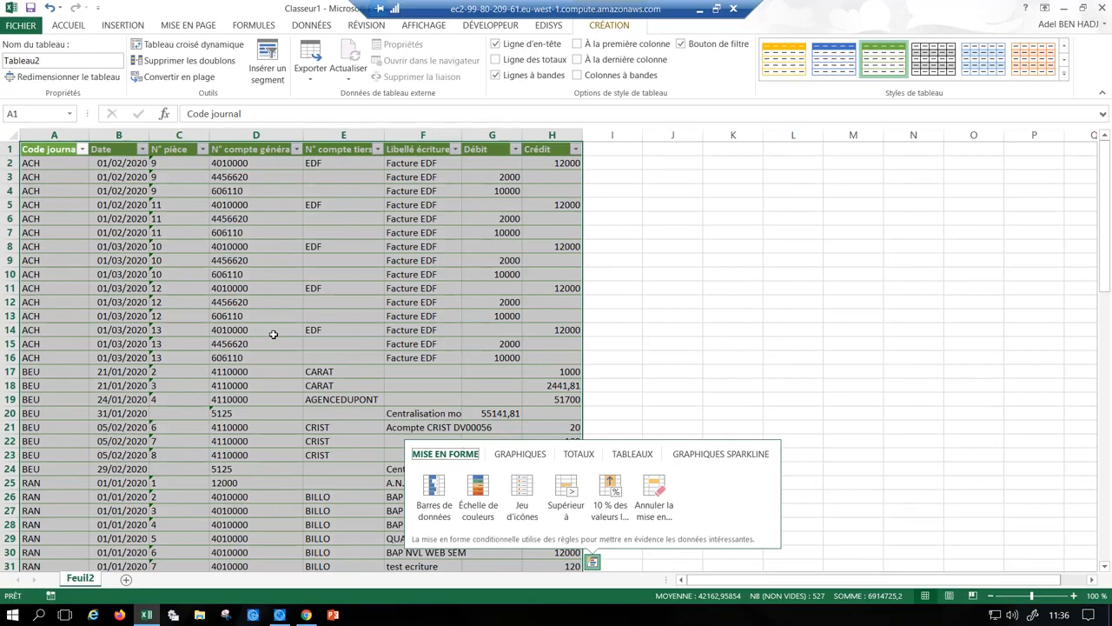
pyautogui.click(836, 276)
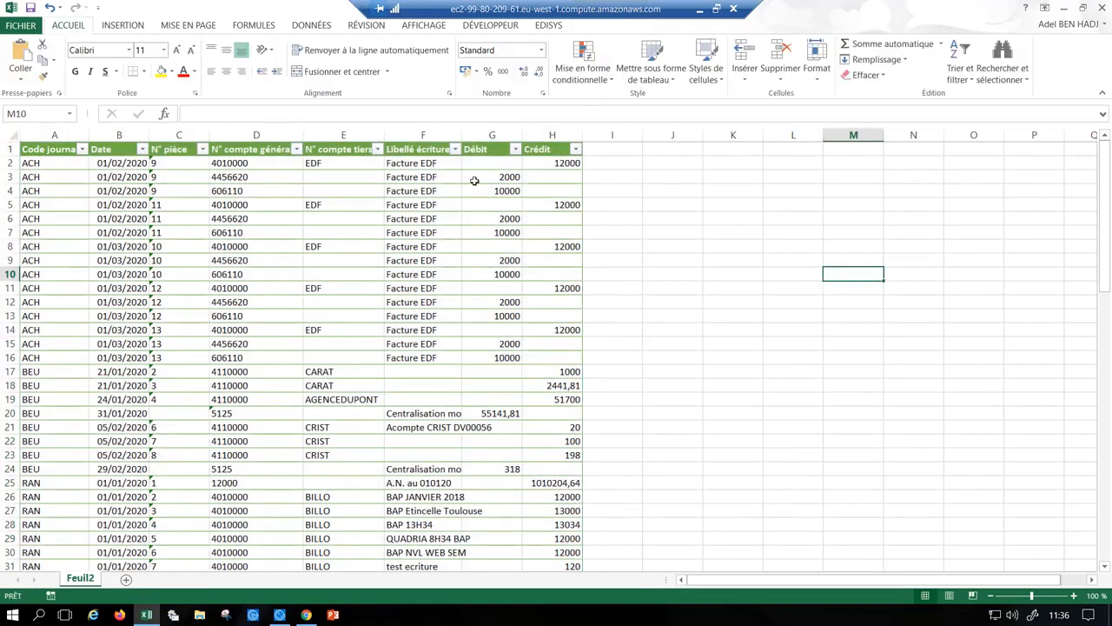
pyautogui.click(142, 149)
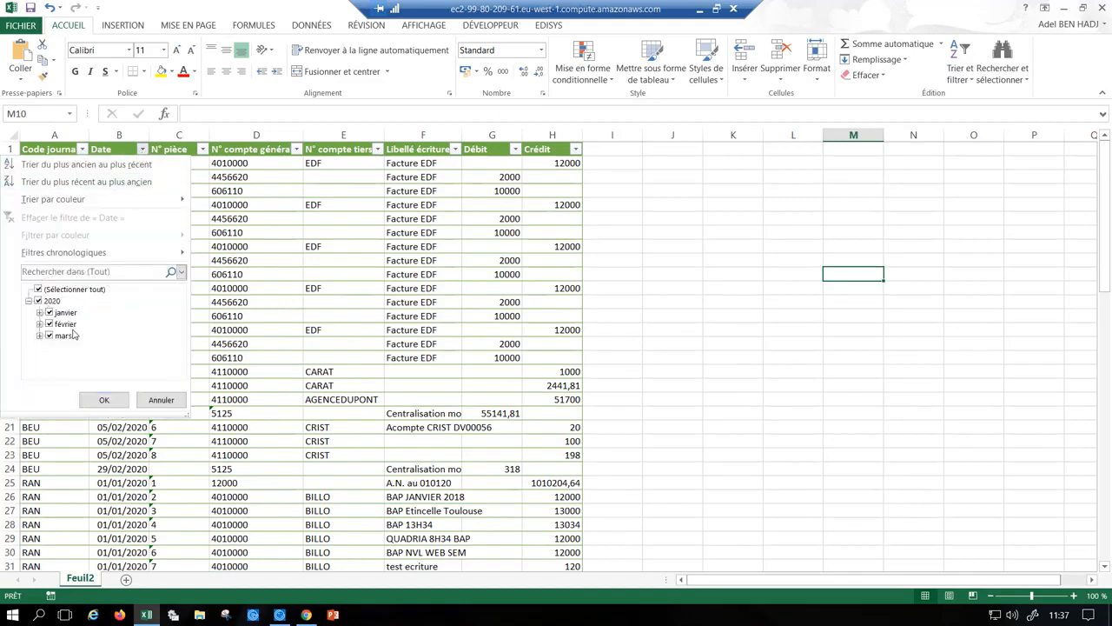
pyautogui.click(161, 400)
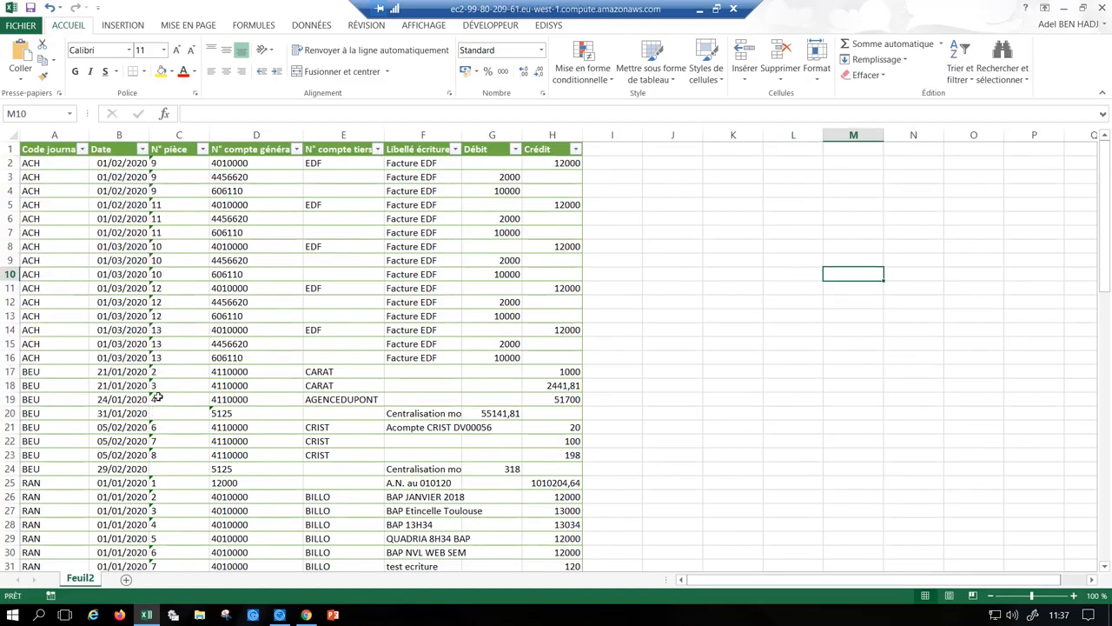
# - Switch back to Sage 100cloud and close the list of found entries
pyautogui.hotkey('alt', 'Tab')
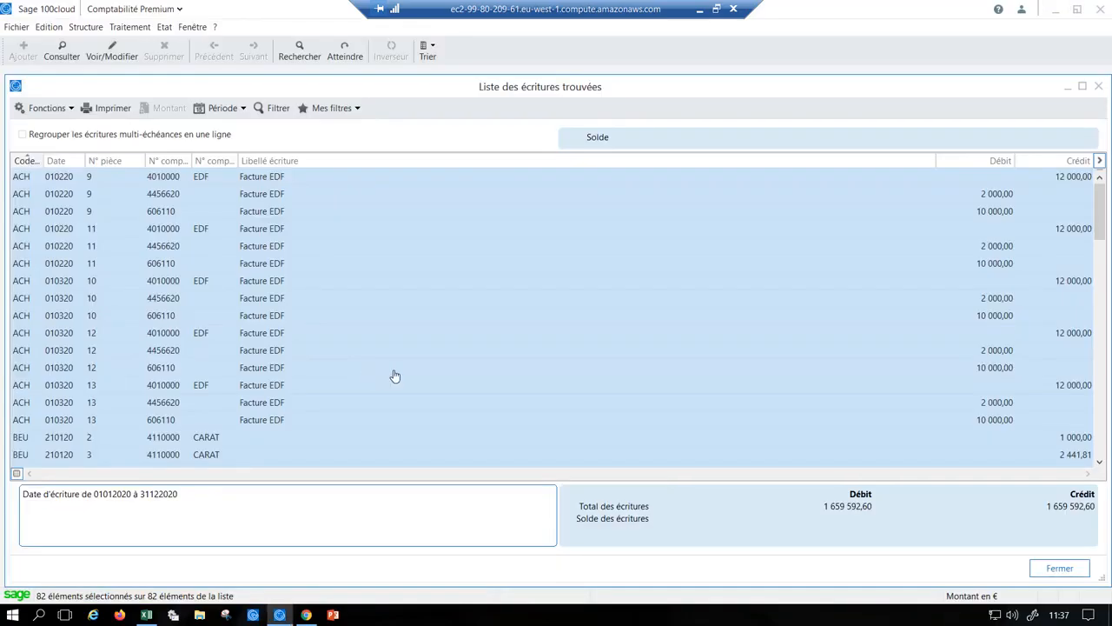
pyautogui.press('Escape')
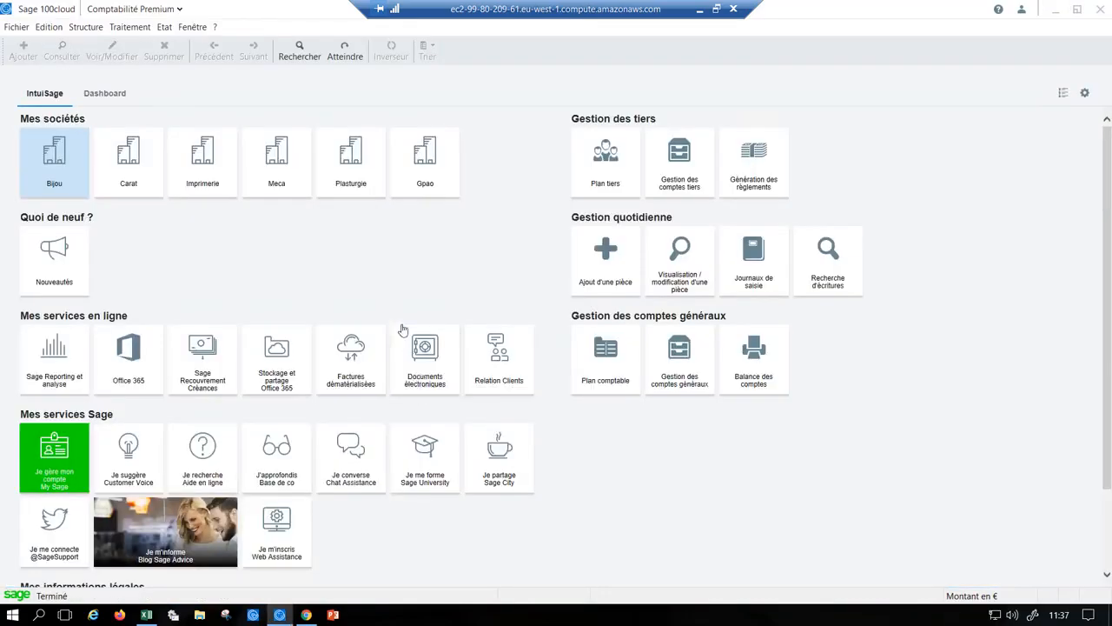